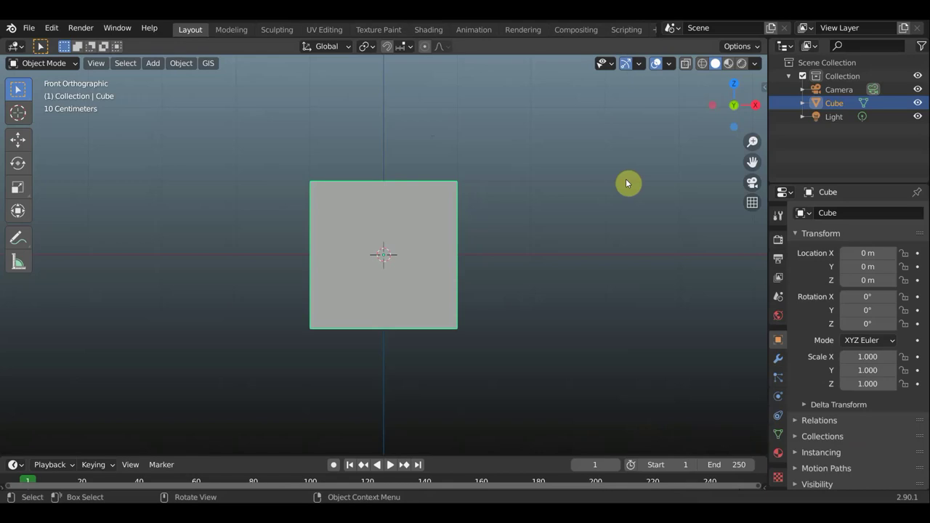
- Orbit to view the default Cube and delete it
middle_drag(567, 229, 538, 253)
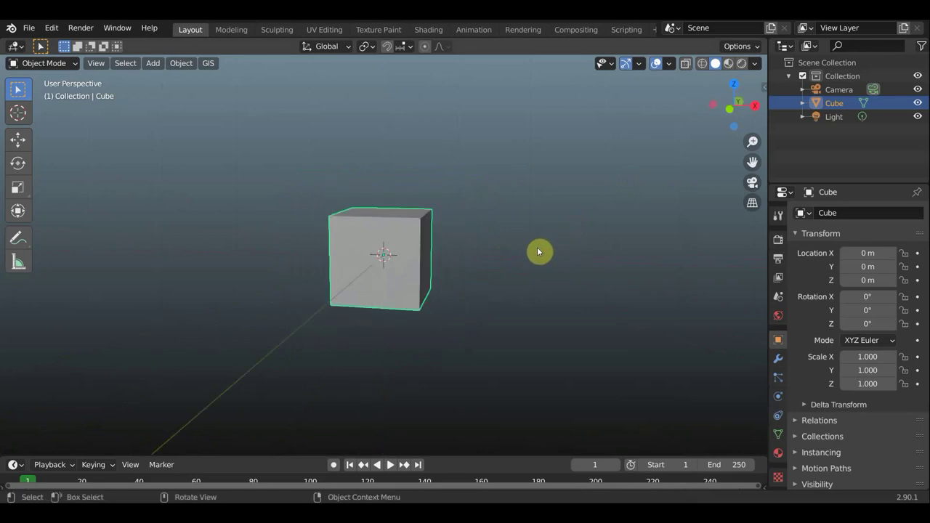
key(Delete)
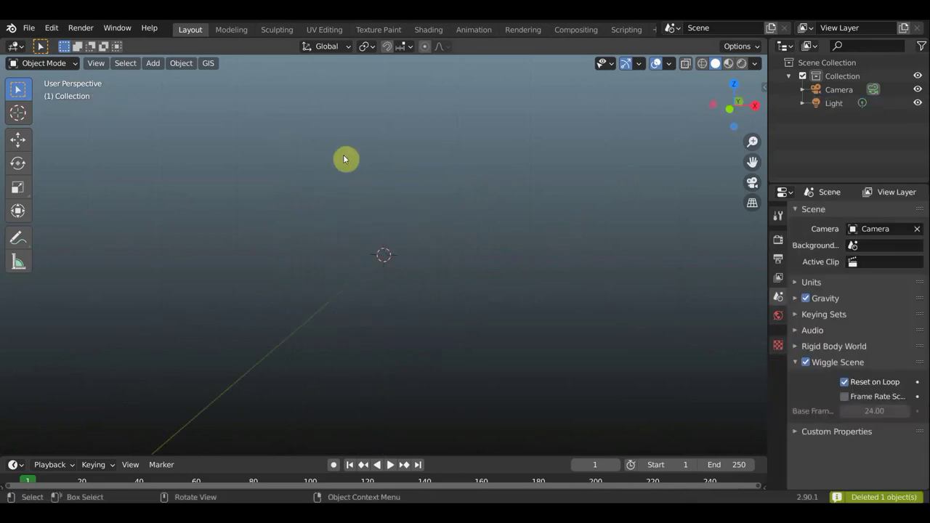
- Add a torus mesh at the scene origin
click(125, 63)
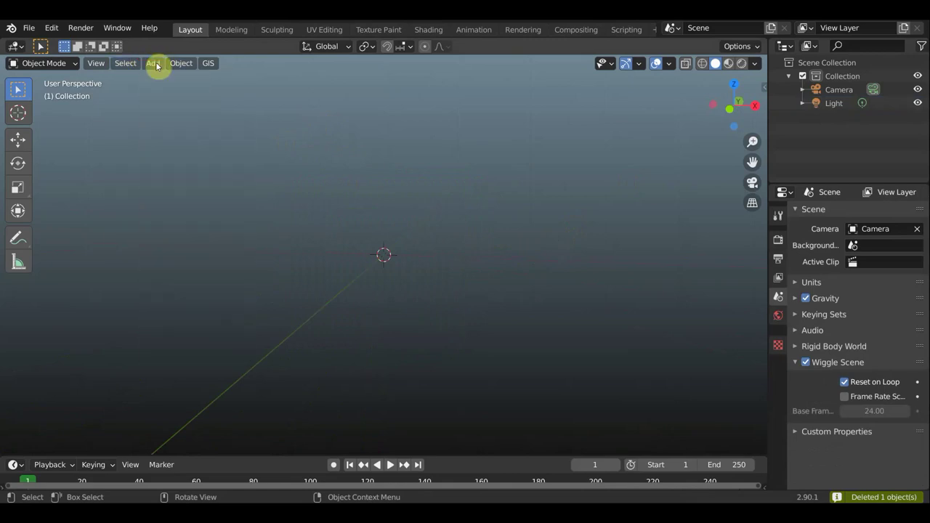
click(152, 63)
mouse_move(170, 78)
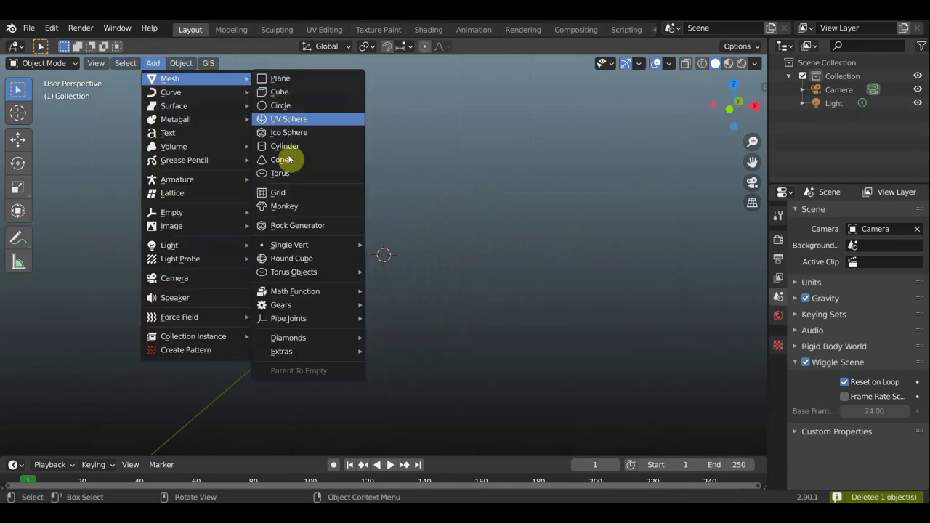
click(280, 174)
- Inspect the torus in wireframe and solid shading, ending in top orthographic view
mouse_move(440, 257)
middle_down()
mouse_move(481, 294)
mouse_move(486, 333)
middle_up()
click(702, 64)
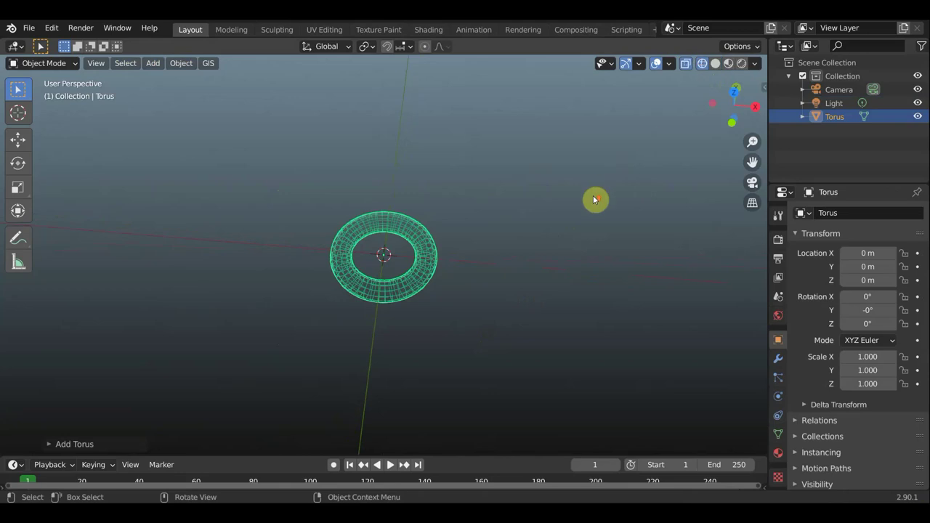
scroll(594, 201, up, 8)
scroll(629, 231, down, 2)
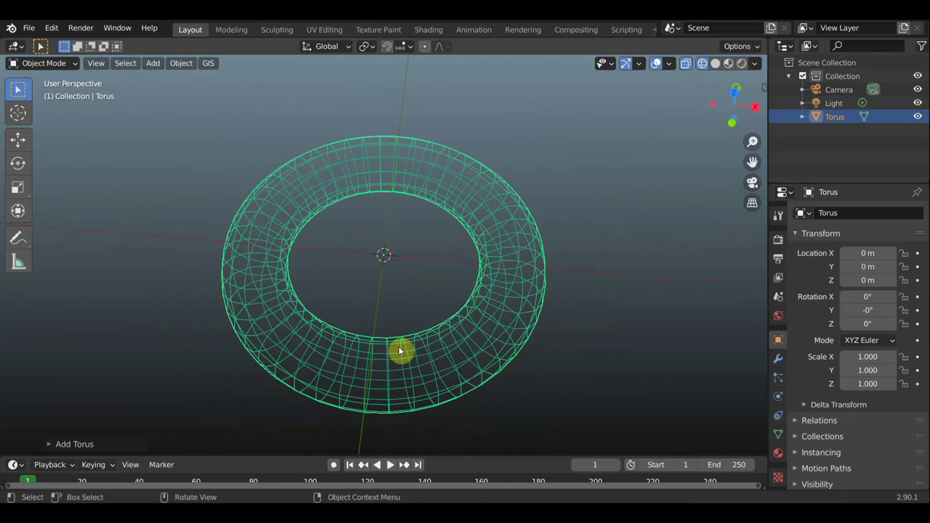
mouse_move(598, 344)
middle_down()
mouse_move(594, 305)
mouse_move(565, 270)
mouse_move(311, 301)
middle_up()
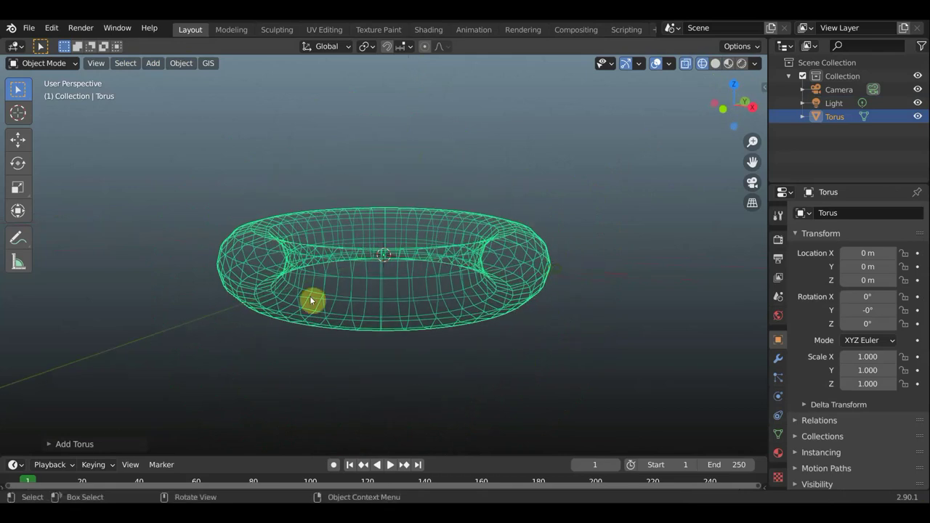
click(716, 64)
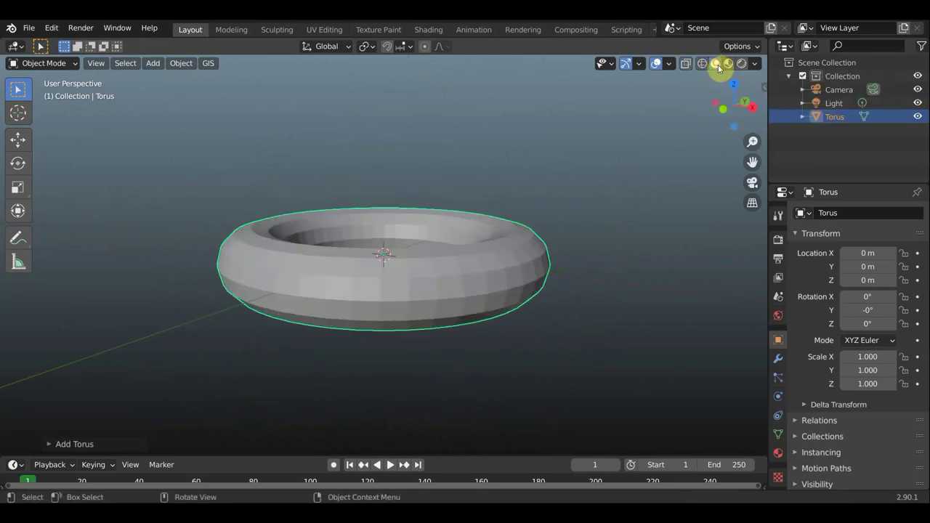
mouse_move(616, 207)
middle_down()
mouse_move(615, 250)
mouse_move(664, 279)
mouse_move(668, 308)
middle_up()
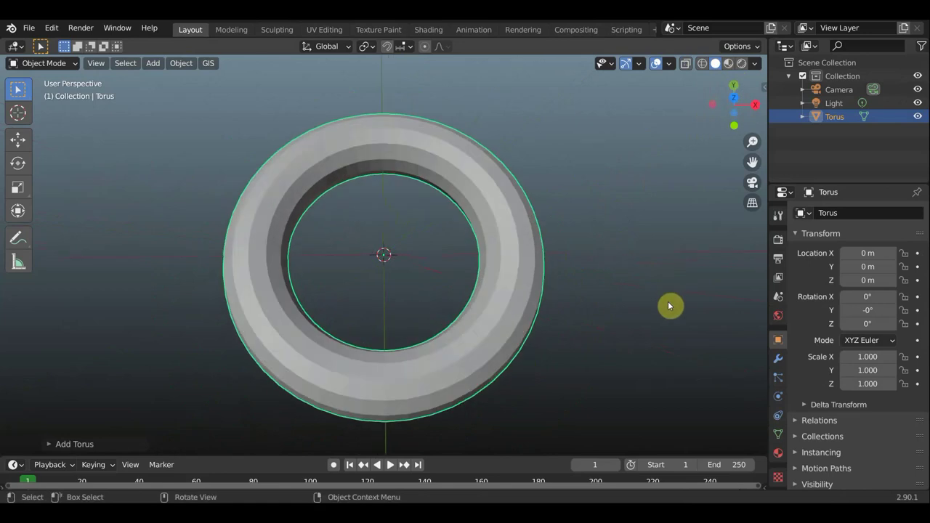
key(KP_7)
scroll(640, 302, down, 4)
scroll(612, 303, down, 1)
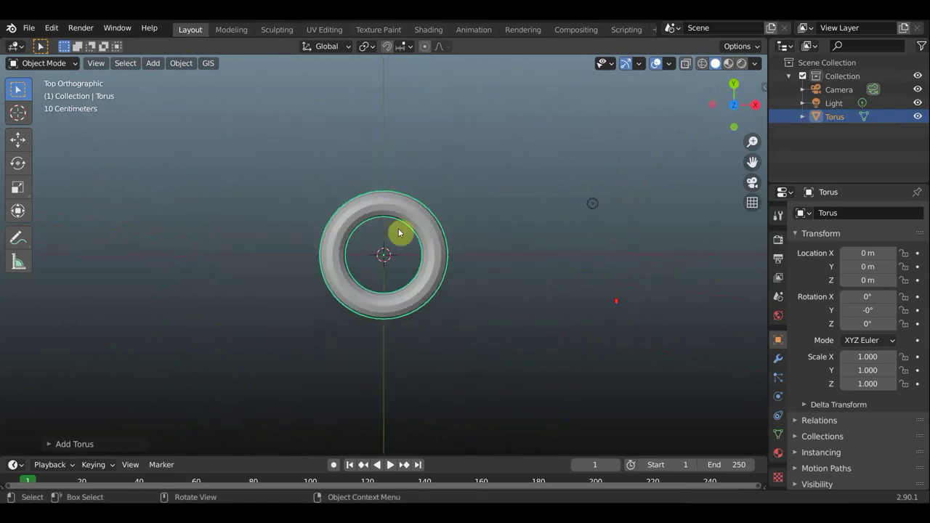
- Hide the camera and light in the outliner
click(918, 89)
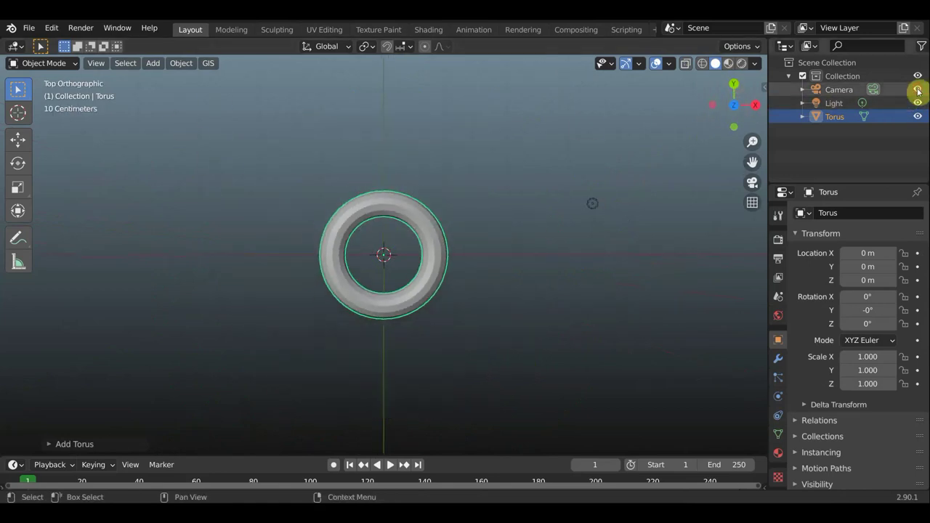
click(918, 104)
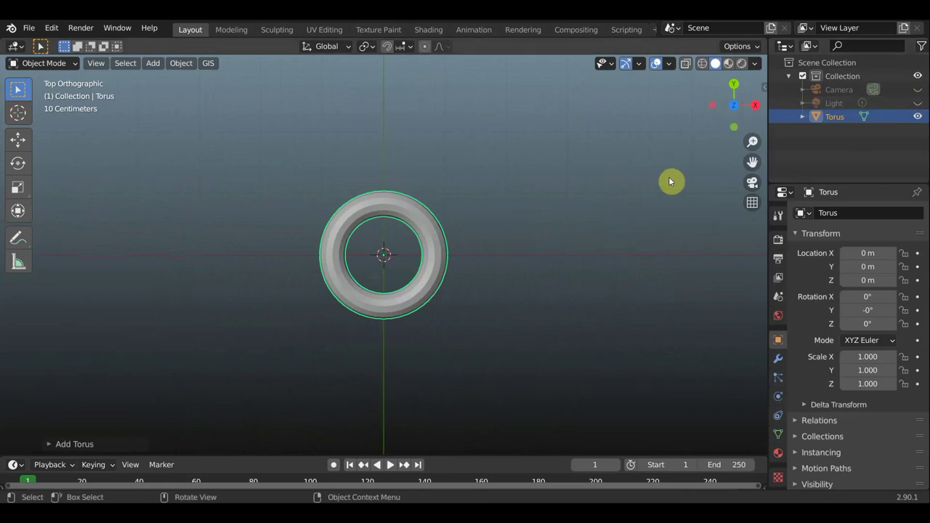
click(153, 64)
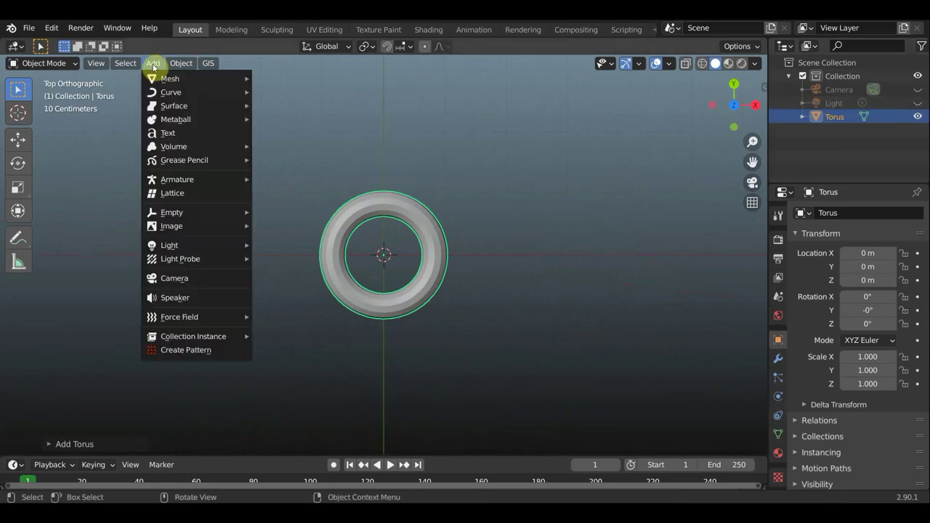
mouse_move(170, 78)
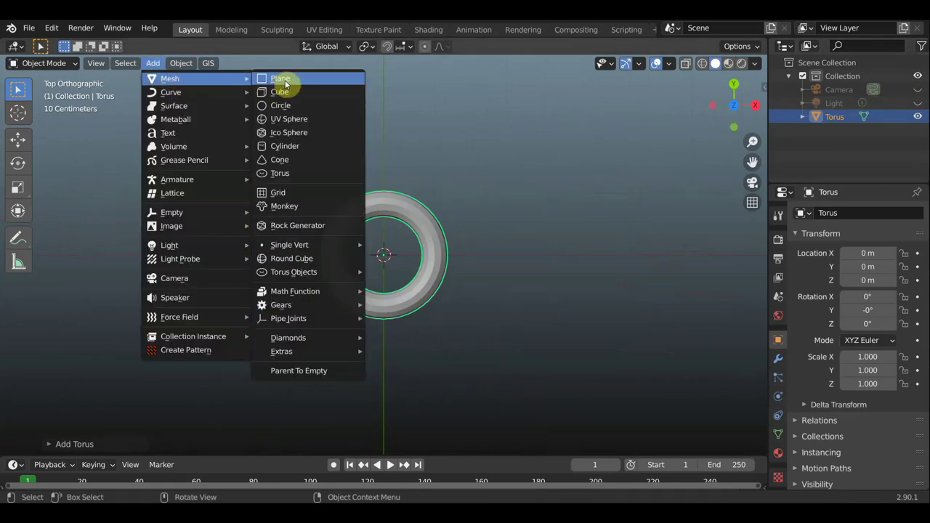
- Add a circle mesh and move it to the right of the torus
click(294, 109)
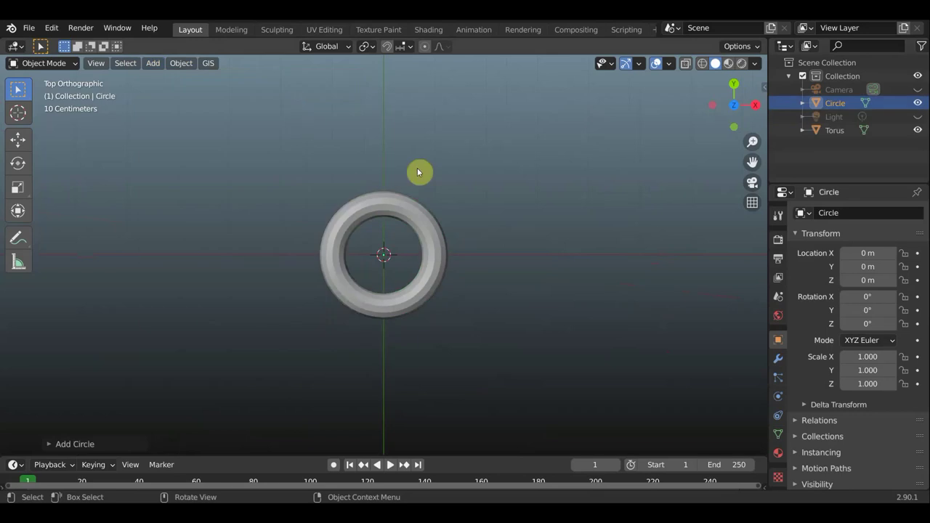
key(g)
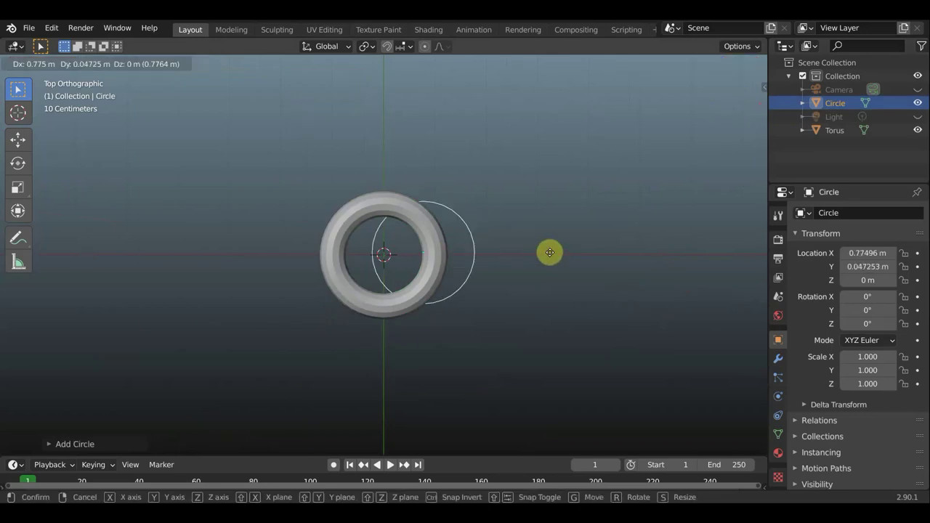
click(649, 253)
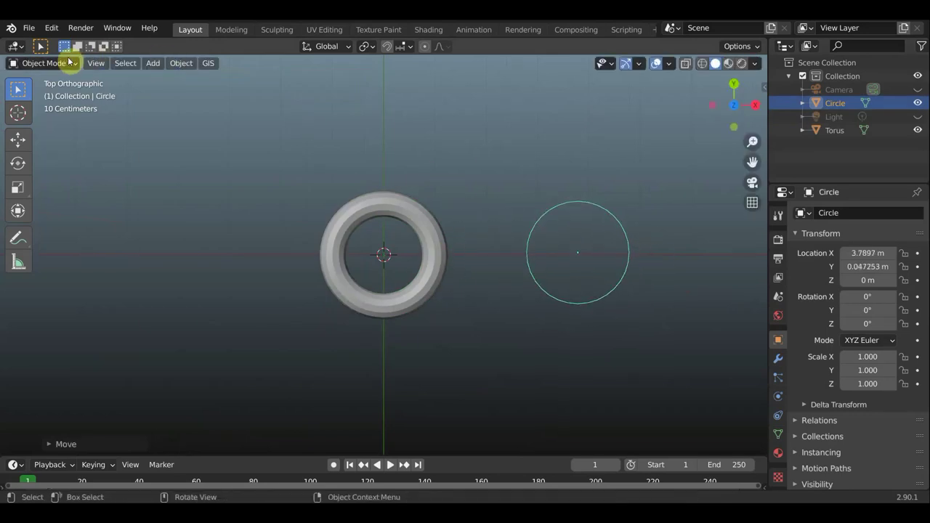
- In Edit Mode, extrude the circle's edge ring and shift it slightly along X
click(64, 63)
click(43, 93)
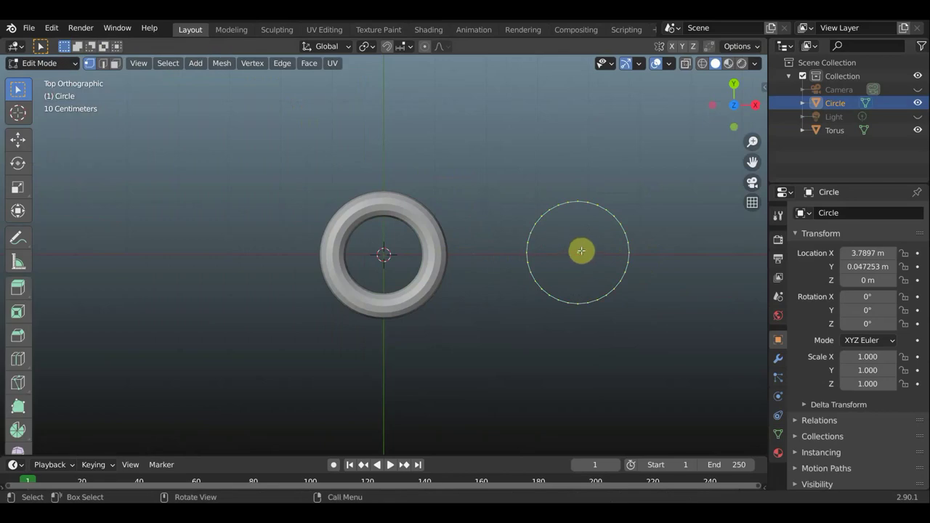
scroll(614, 262, up, 2)
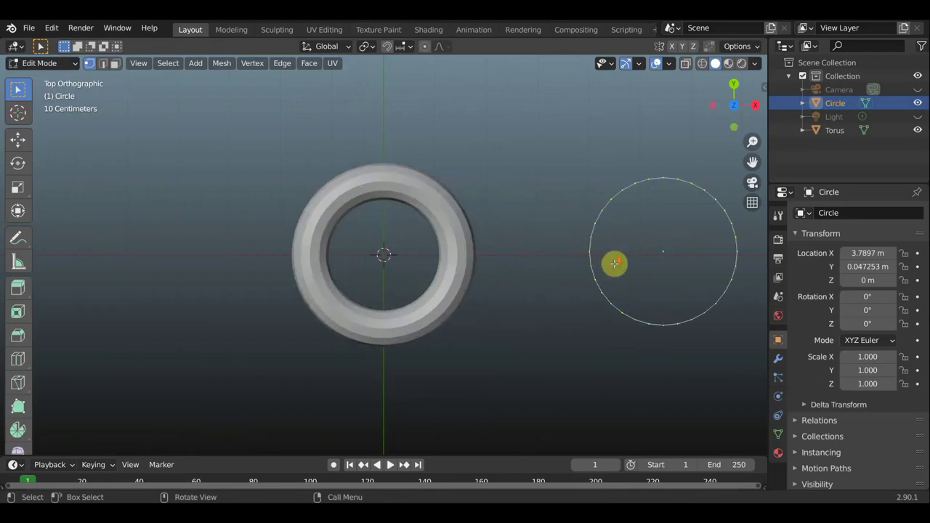
mouse_move(548, 261)
shift+middle_down()
mouse_move(649, 284)
mouse_move(615, 140)
shift+middle_up()
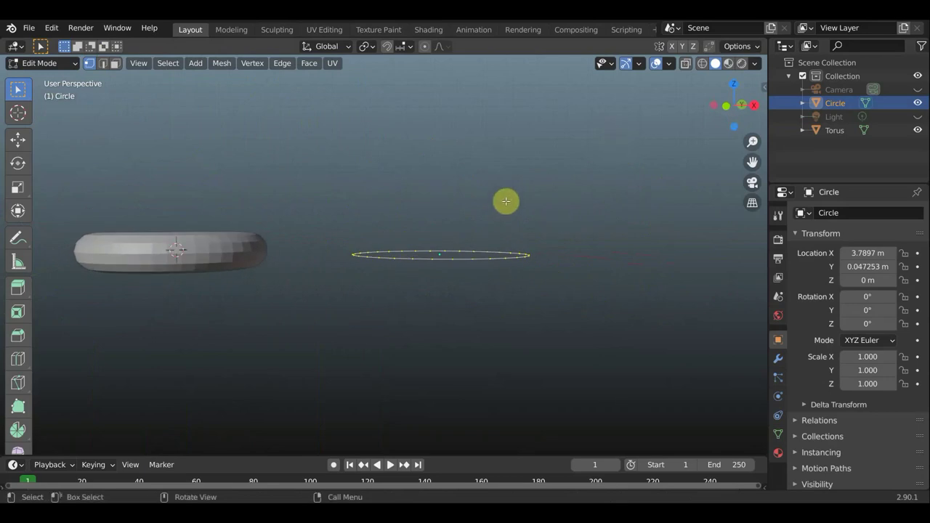
click(19, 136)
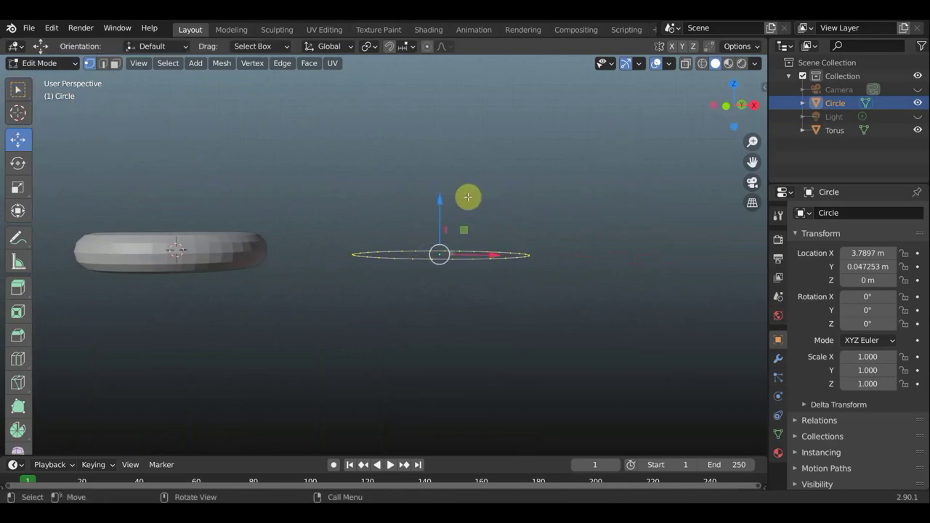
mouse_move(447, 199)
mouse_down()
mouse_move(437, 198)
mouse_move(445, 212)
mouse_up()
drag(494, 265, 497, 266)
- Return to the top orthographic view and show the circle's modifier settings
mouse_move(558, 208)
middle_down()
mouse_move(560, 310)
mouse_move(574, 318)
middle_up()
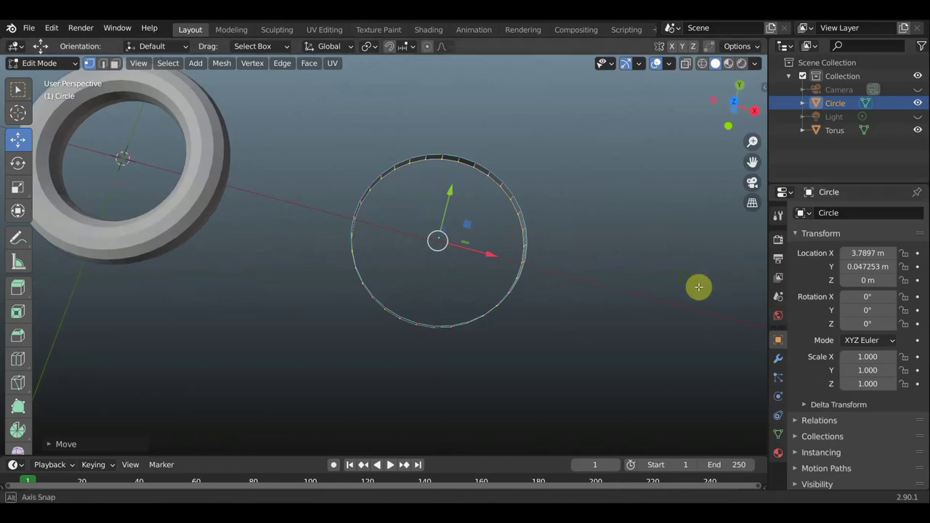
middle_drag(698, 284, 705, 296)
key(KP_7)
scroll(561, 291, down, 2)
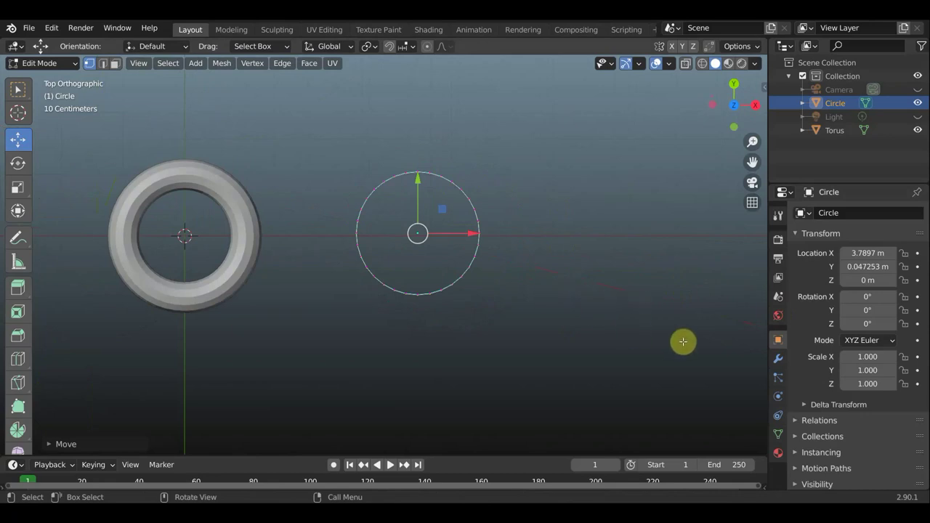
click(778, 360)
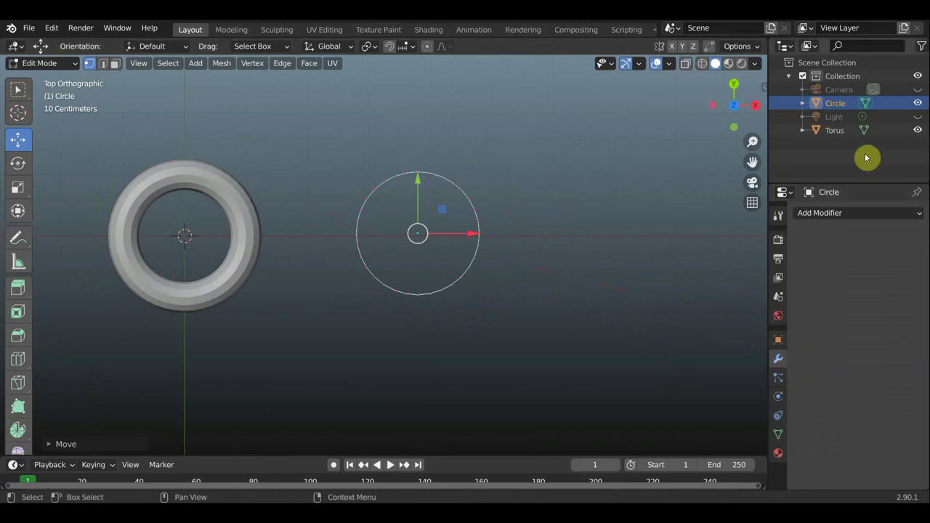
- Add a Solidify modifier to the circle with 0.11 m thickness
click(836, 213)
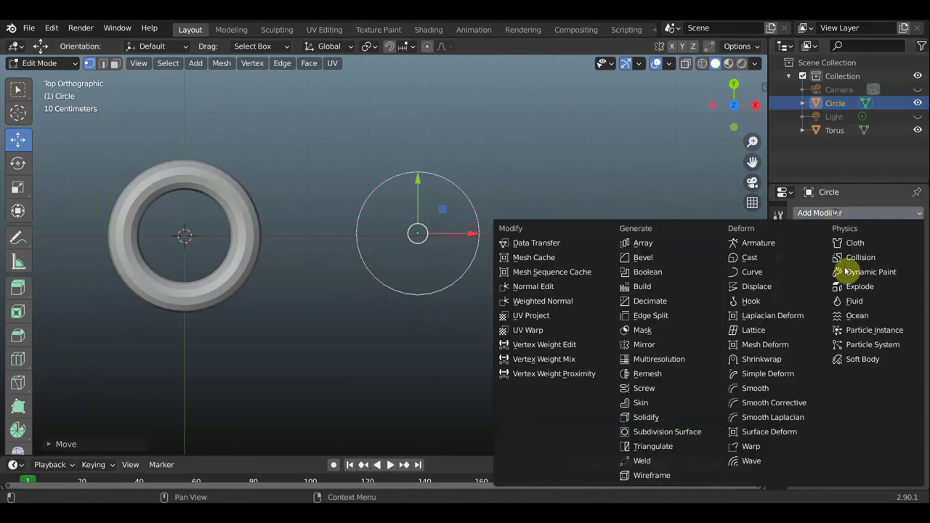
click(656, 420)
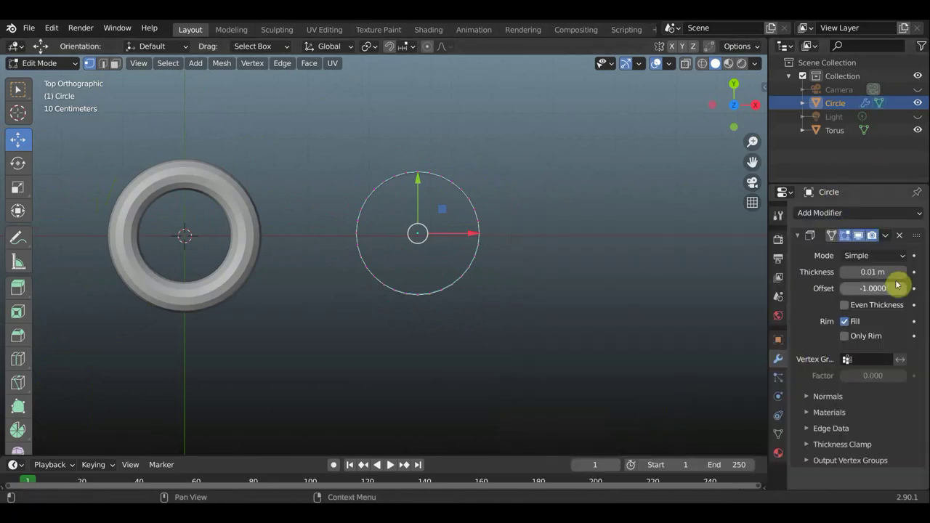
click(904, 273)
click(903, 273)
click(904, 273)
click(904, 272)
click(903, 272)
click(903, 272)
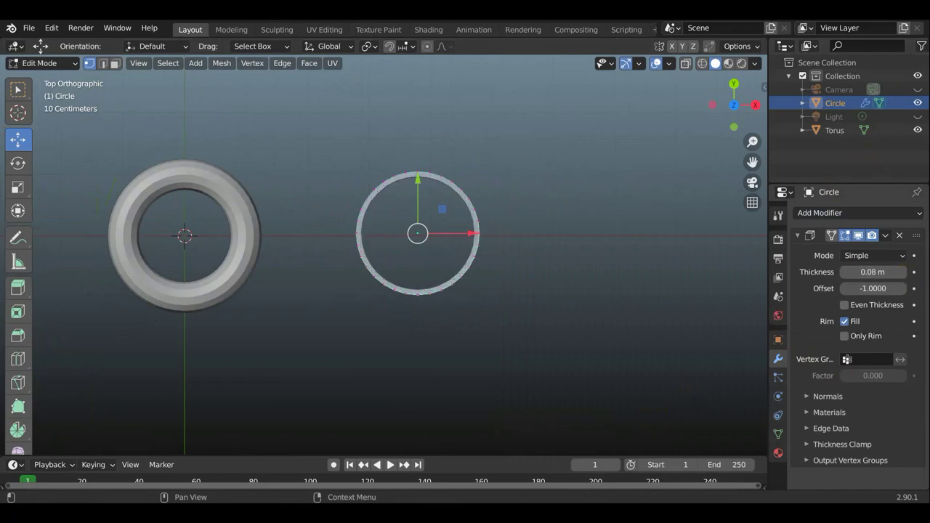
click(903, 273)
click(557, 292)
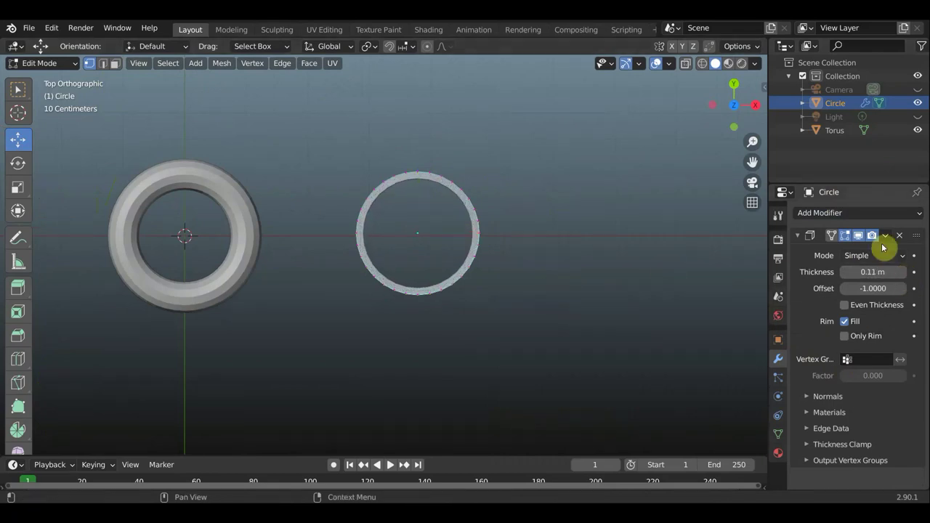
- Apply the Solidify modifier in Object Mode, then return to Edit Mode
click(888, 239)
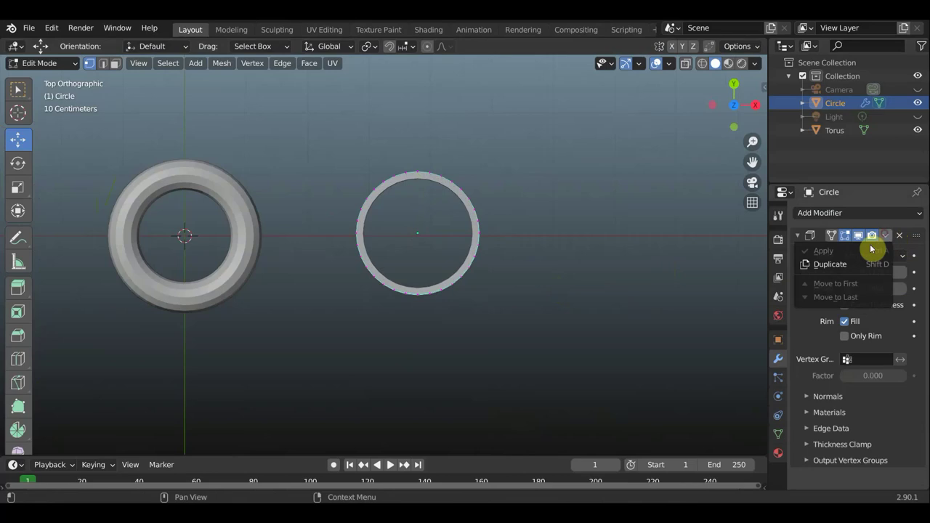
click(48, 64)
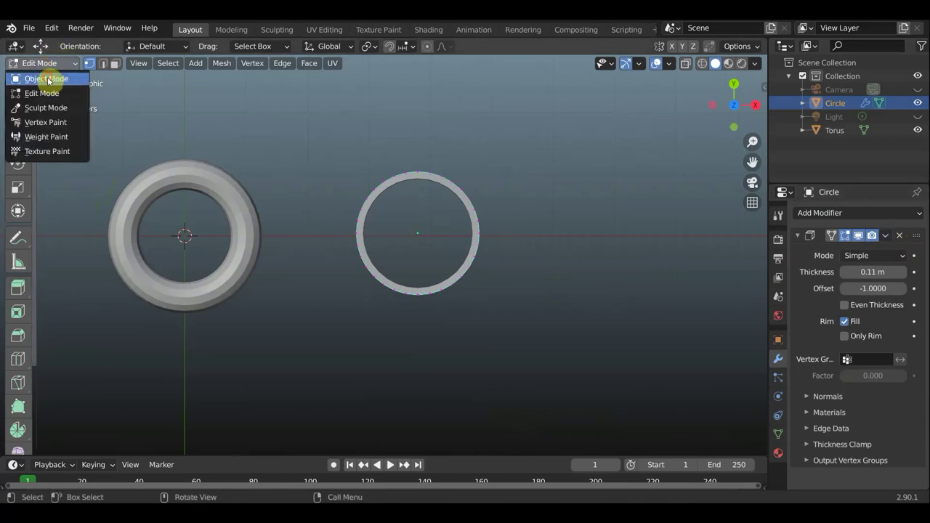
click(44, 76)
click(888, 238)
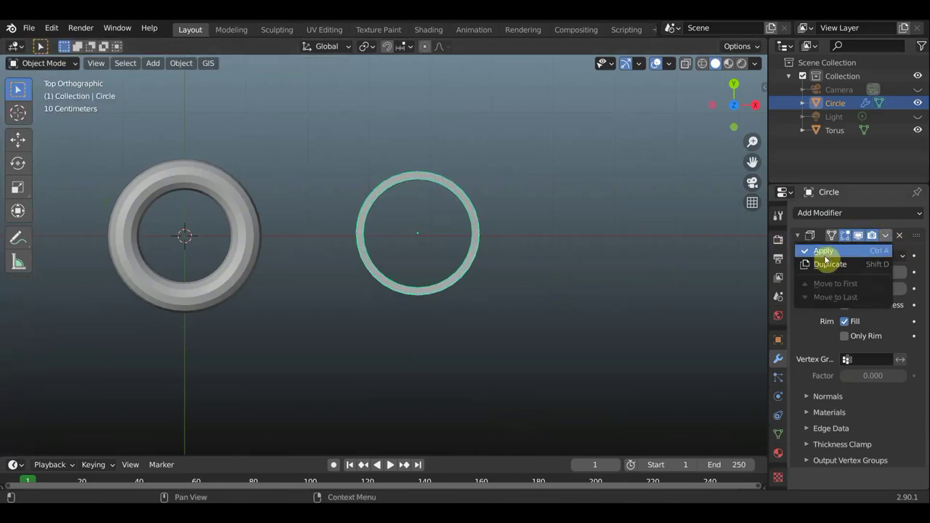
click(824, 251)
click(53, 62)
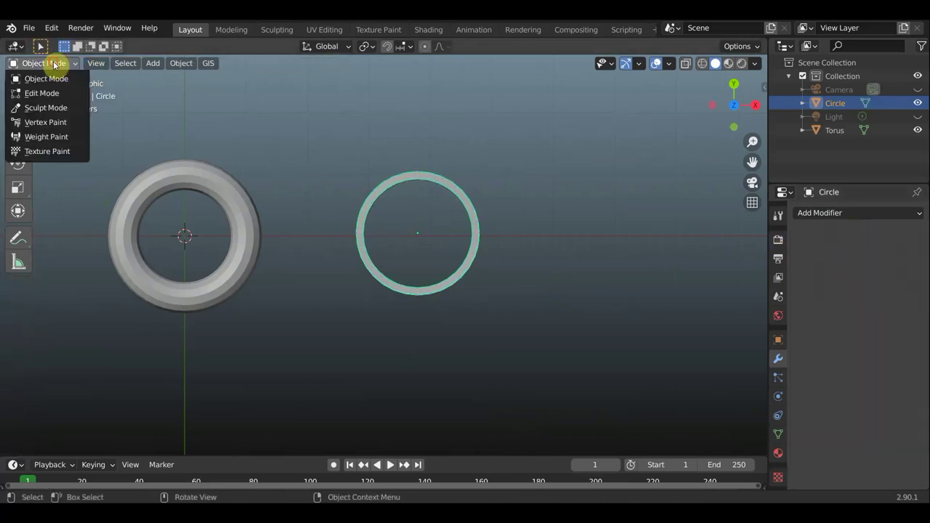
click(47, 94)
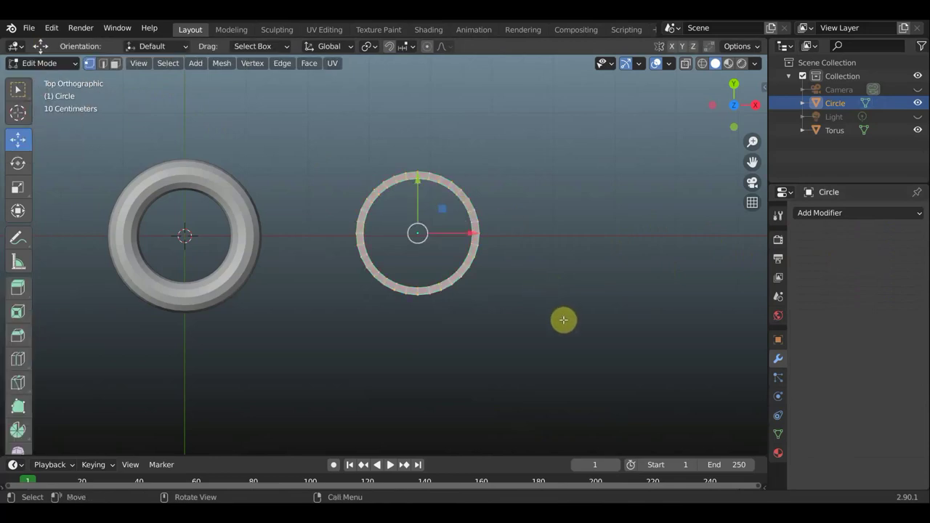
- Duplicate the ring four times, placing copies up-left, upper-right, below-left and lower-right of centre
key(shift+d)
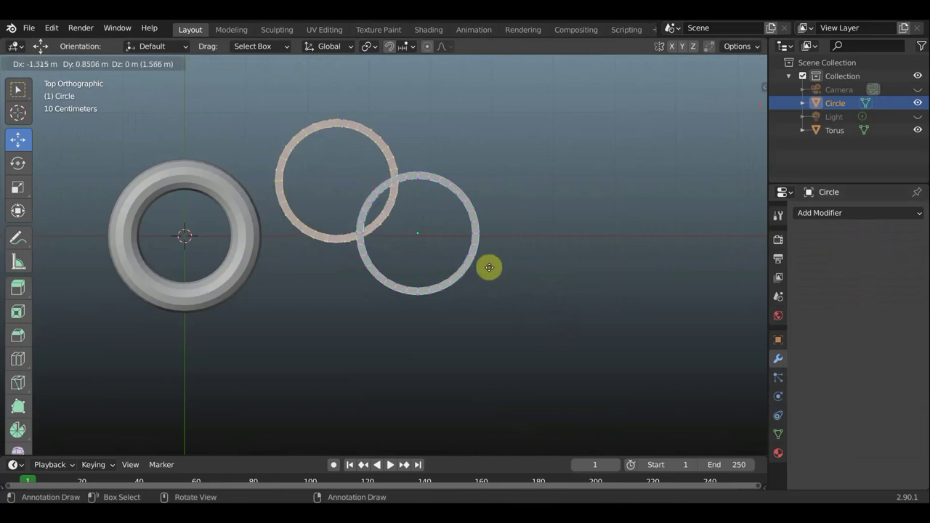
click(483, 271)
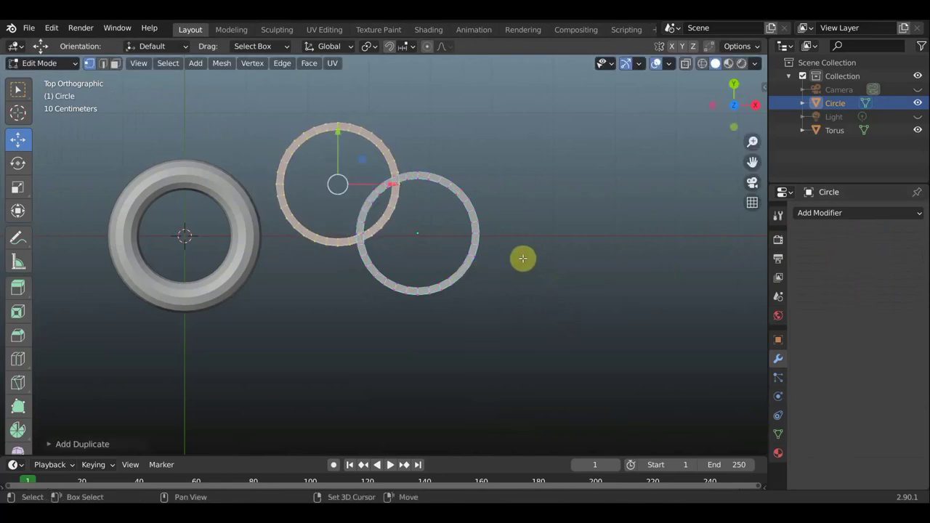
key(shift+d)
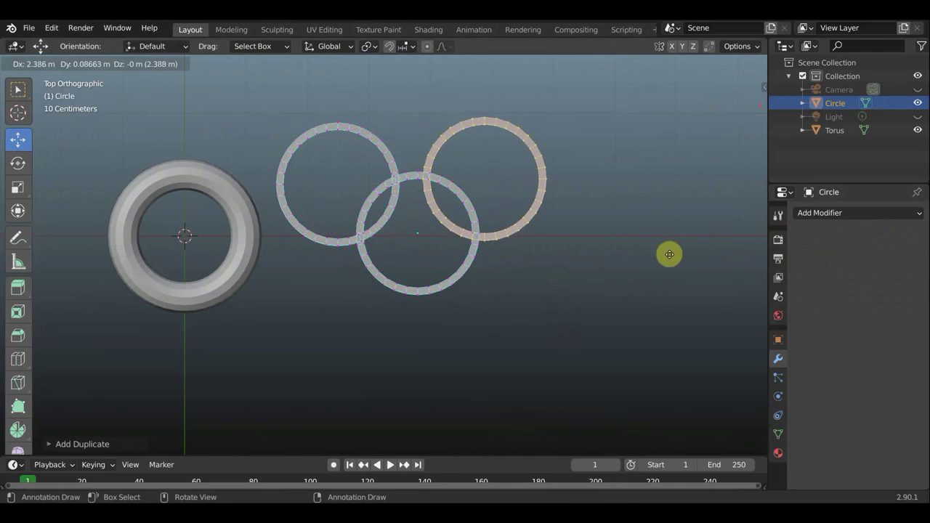
click(670, 258)
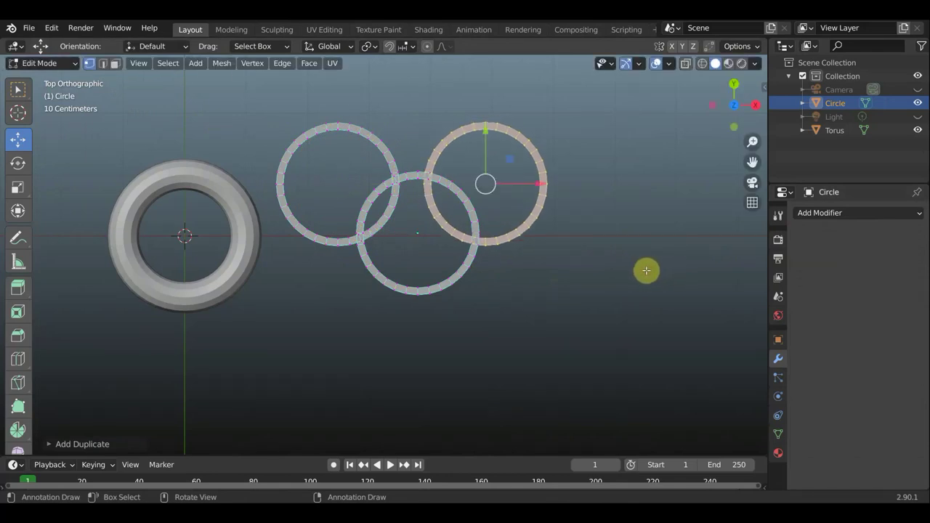
key(shift+d)
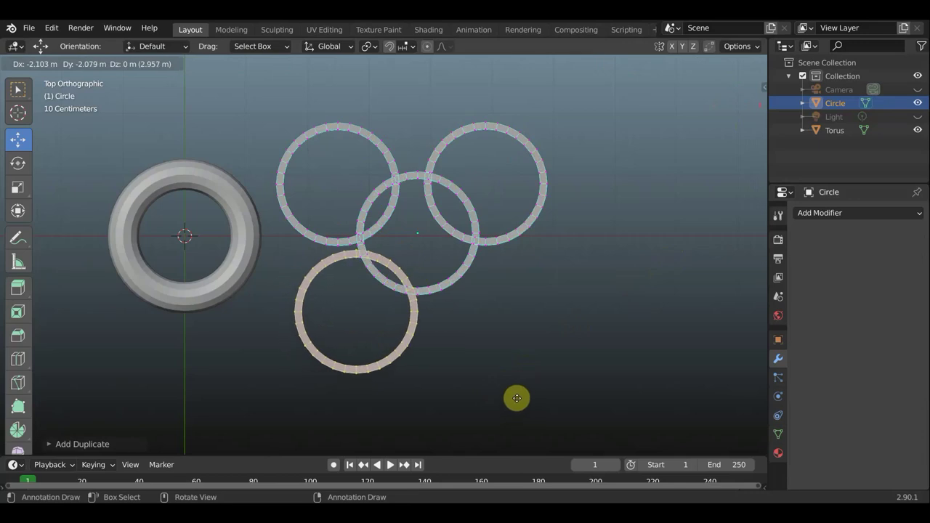
click(517, 398)
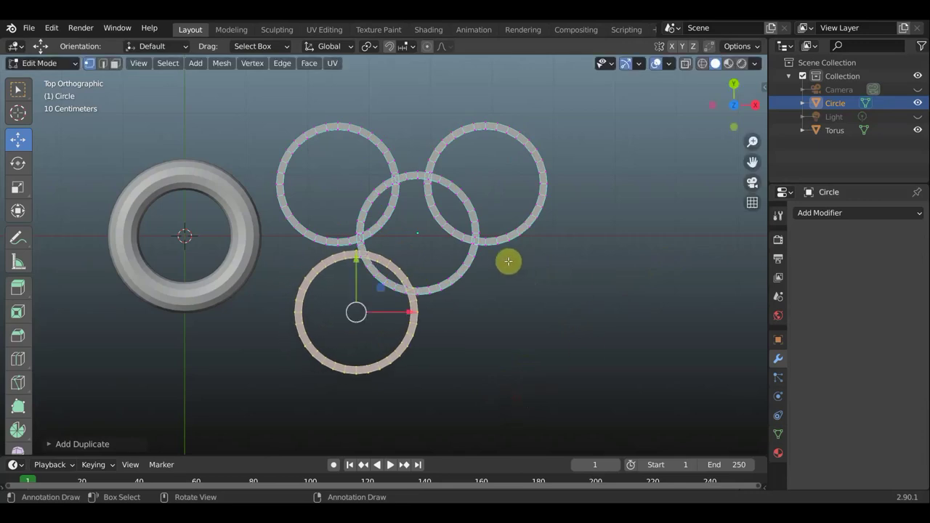
key(shift+d)
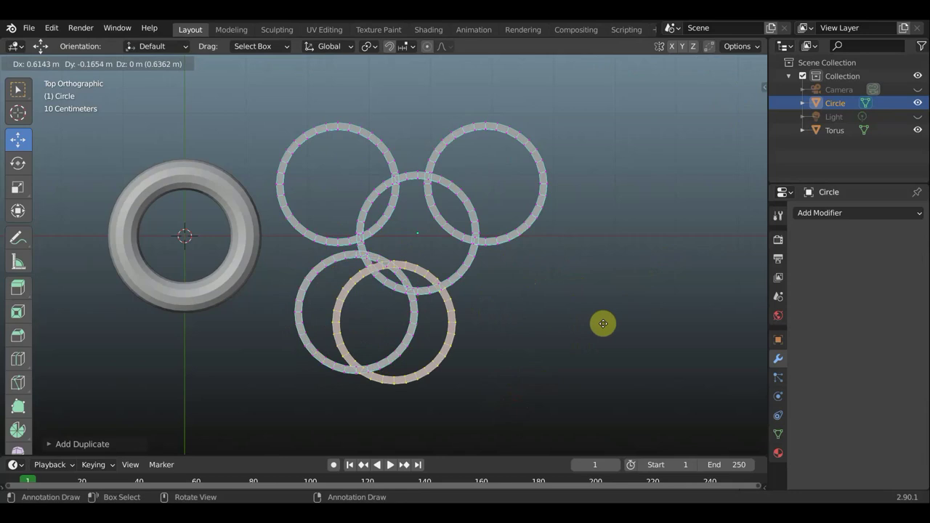
click(612, 309)
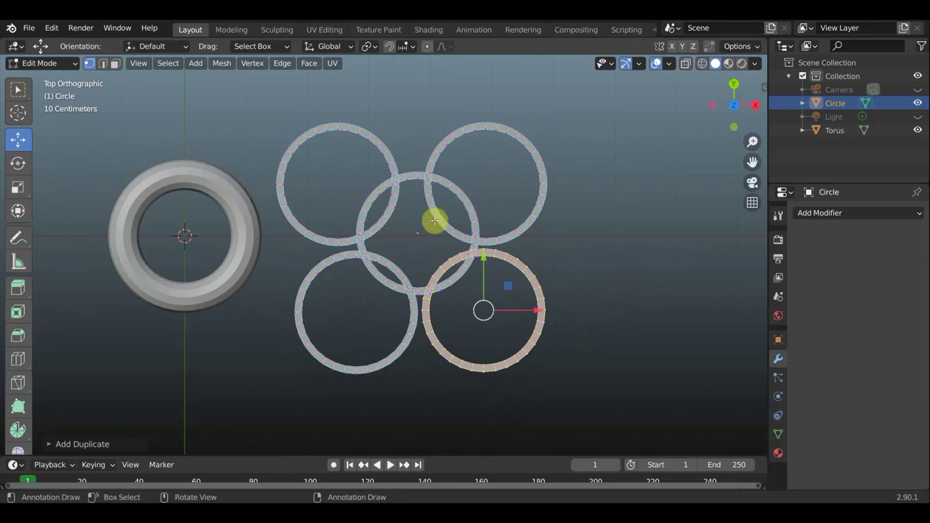
scroll(604, 299, down, 2)
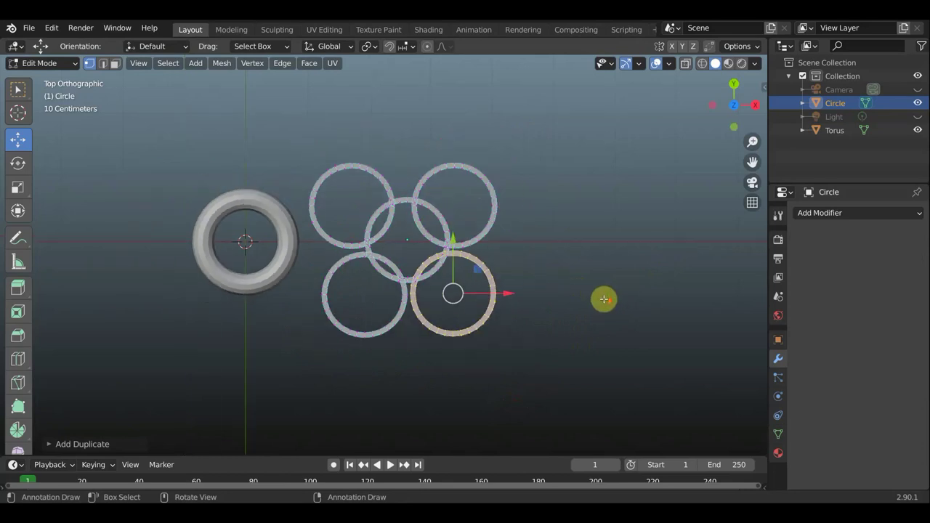
- Select all five rings and scale them down to 0.446
key(a)
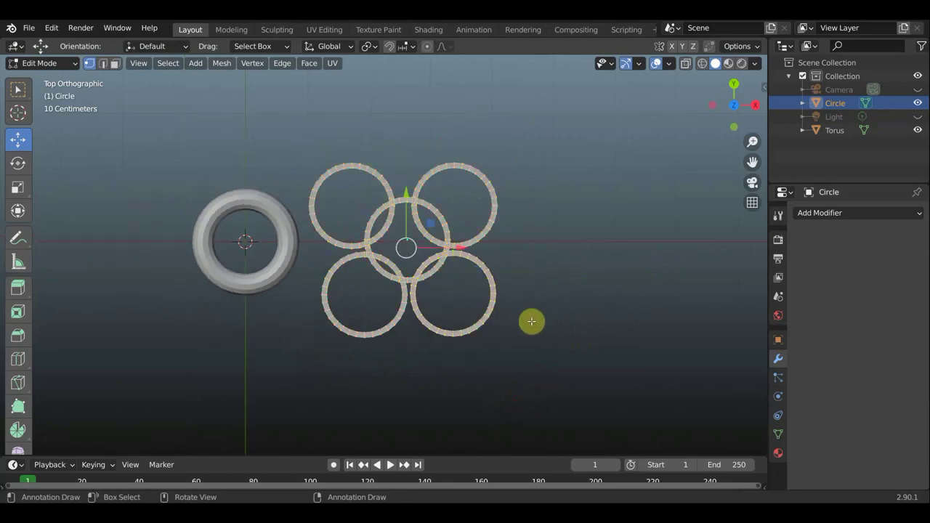
key(s)
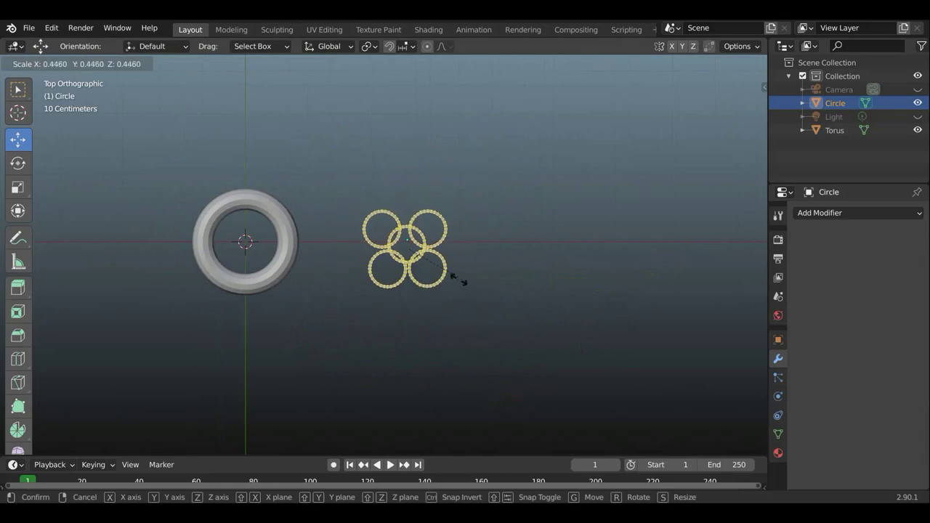
click(446, 271)
- Return to Object Mode and show the Tissue tools in the sidebar
key(Tab)
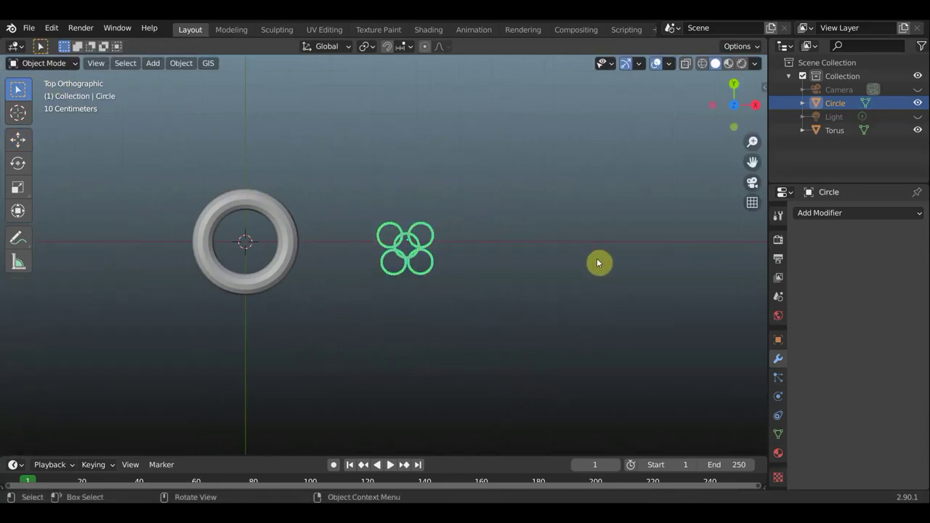
key(n)
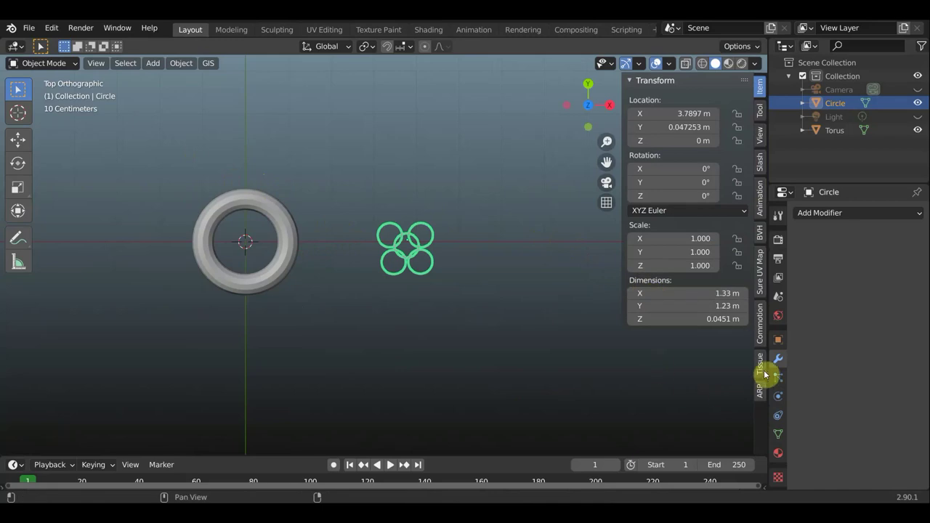
click(762, 367)
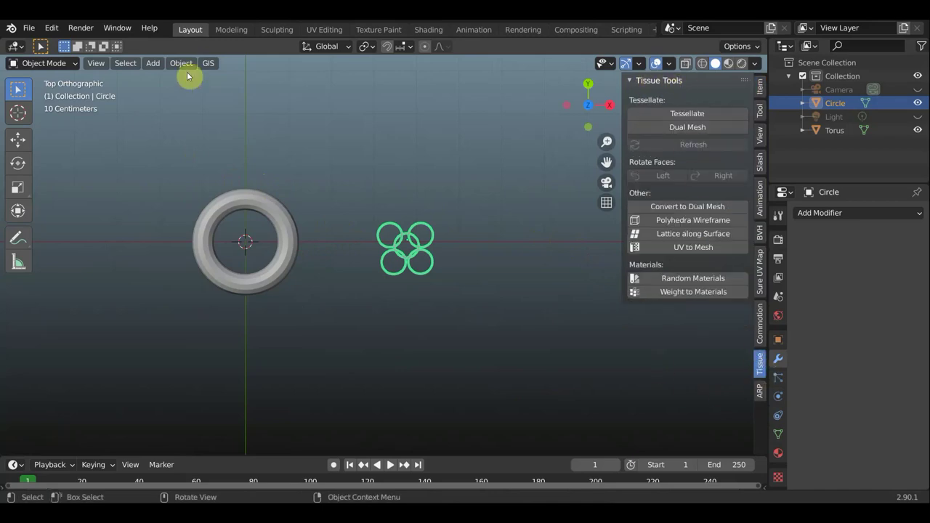
- Search the Add-ons preferences for 'tiss' to find the Mesh: Tissue add-on
click(51, 28)
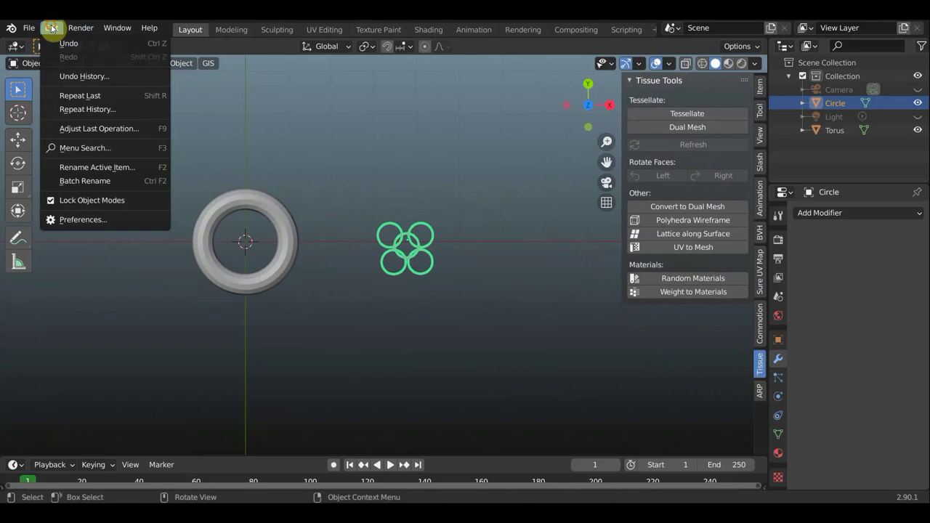
click(109, 221)
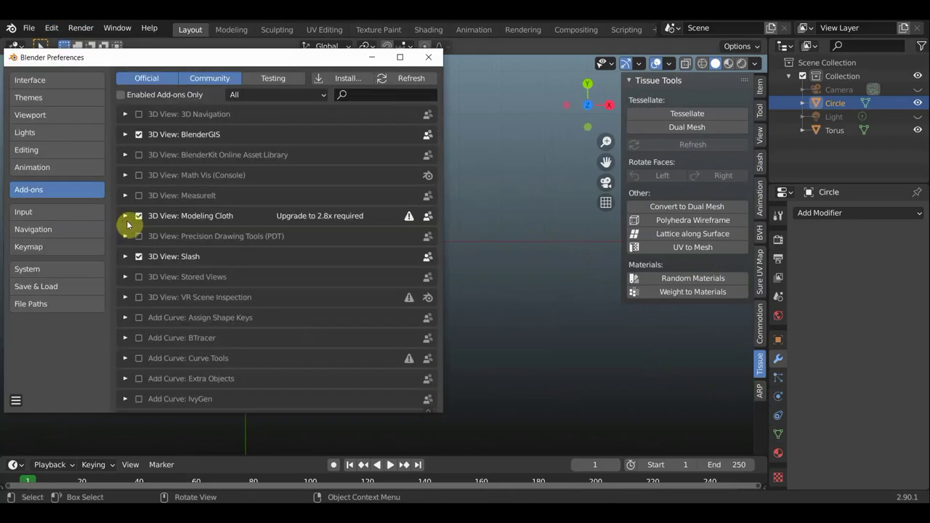
click(354, 94)
text(e)
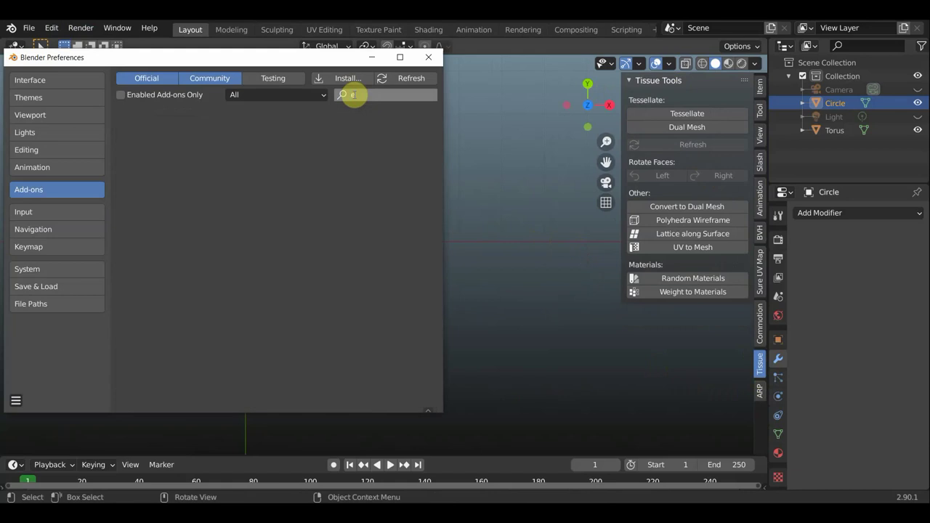
key(BackSpace)
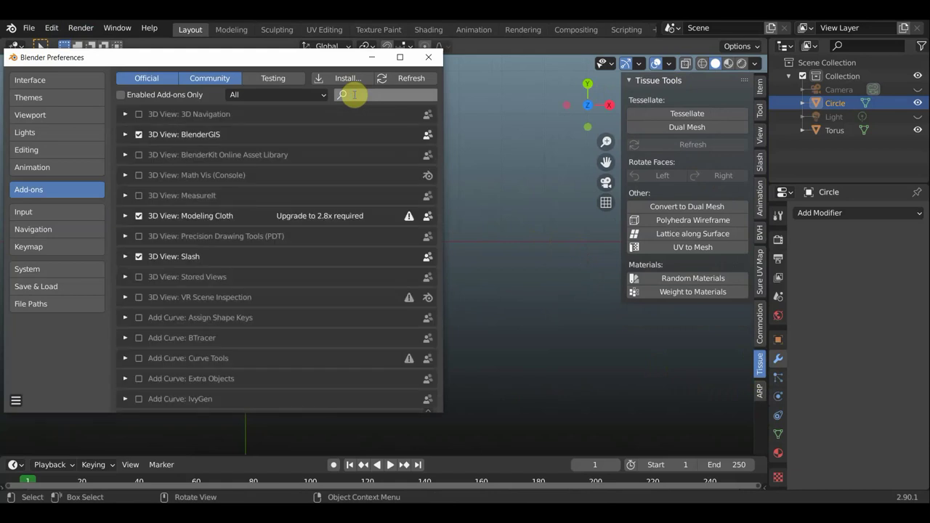
text(t)
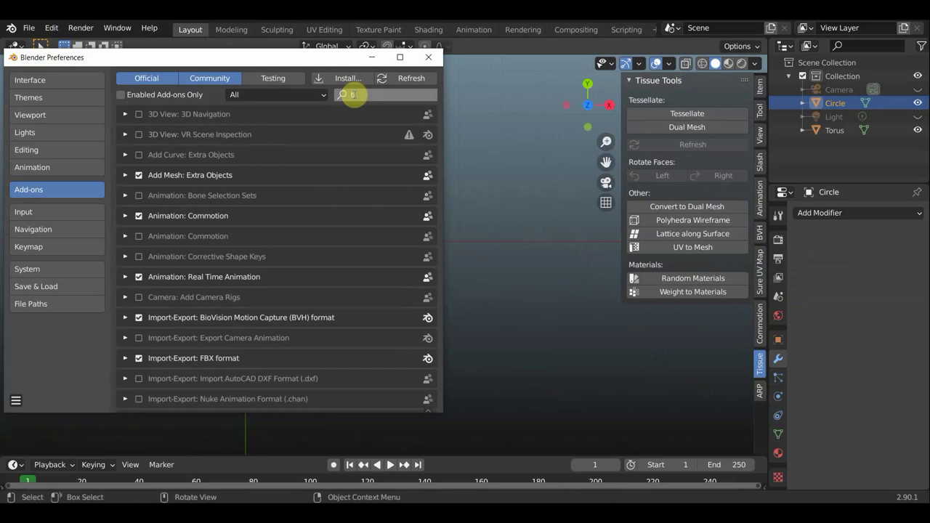
text(iss)
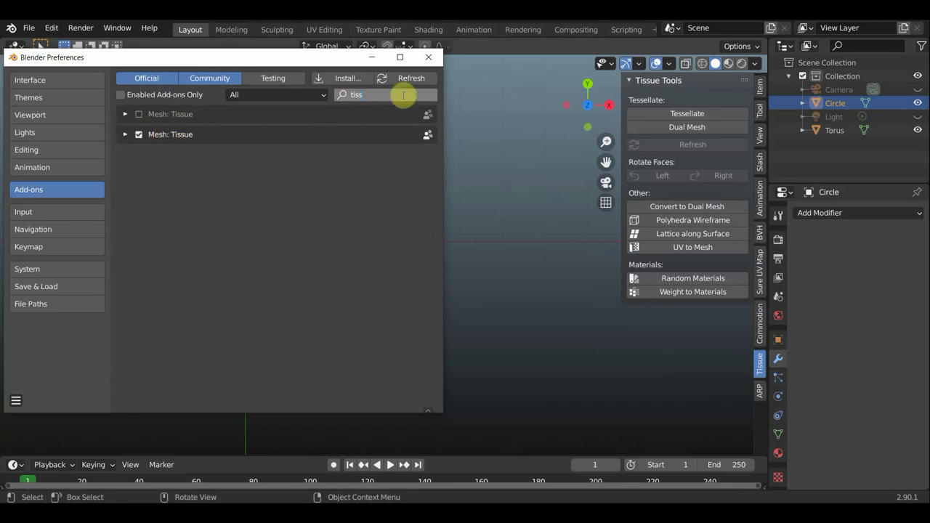
- Save the preferences and close the Preferences window
click(17, 402)
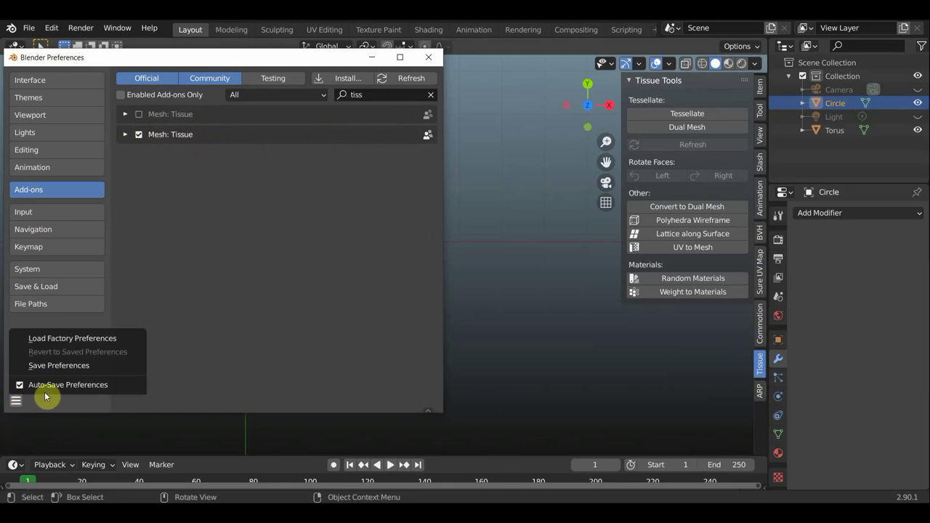
click(54, 369)
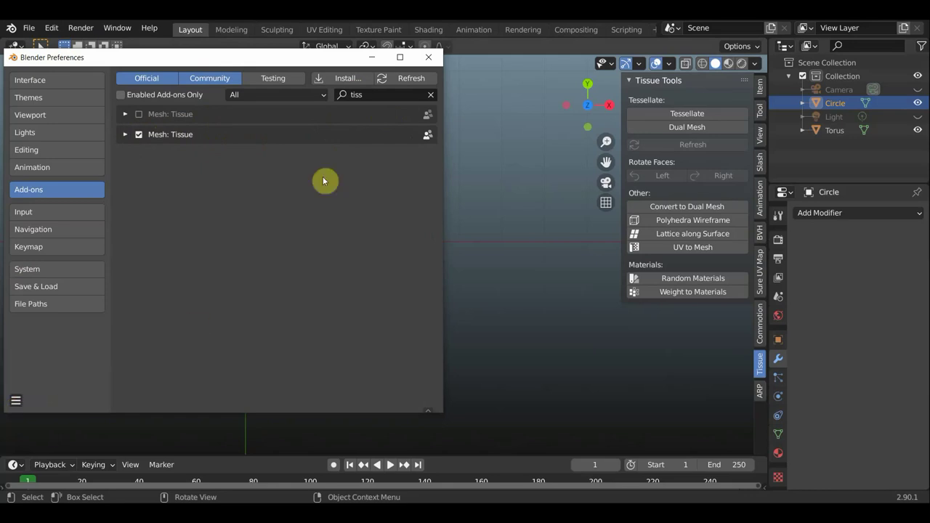
click(429, 57)
scroll(297, 243, up, 3)
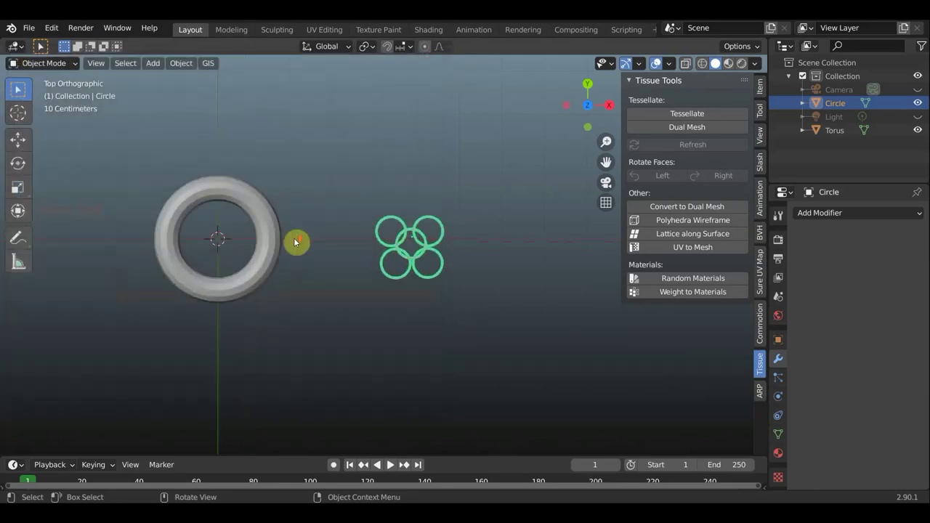
- Tessellate the torus with the Circle pattern, enabling Merge and Dissolve Seams, Close Mesh None
scroll(296, 243, up, 3)
shift+middle_drag(318, 245, 378, 247)
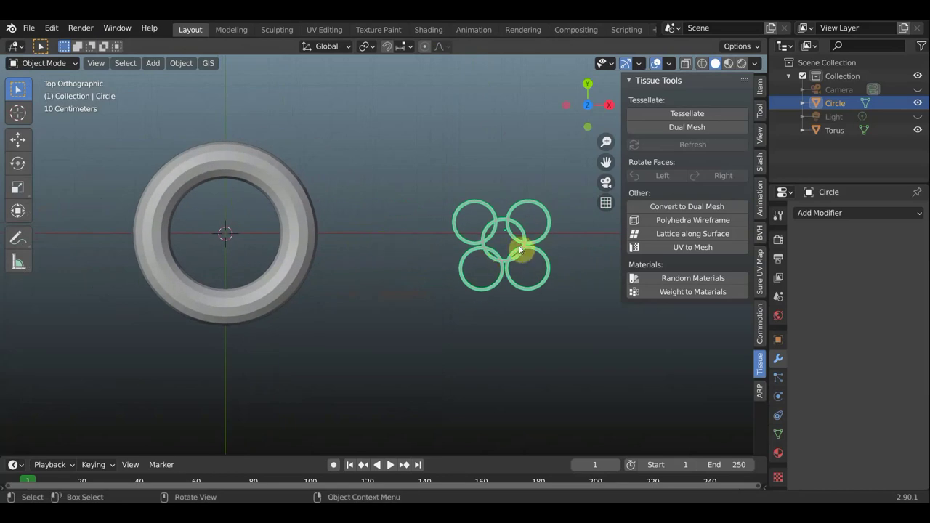
click(288, 269)
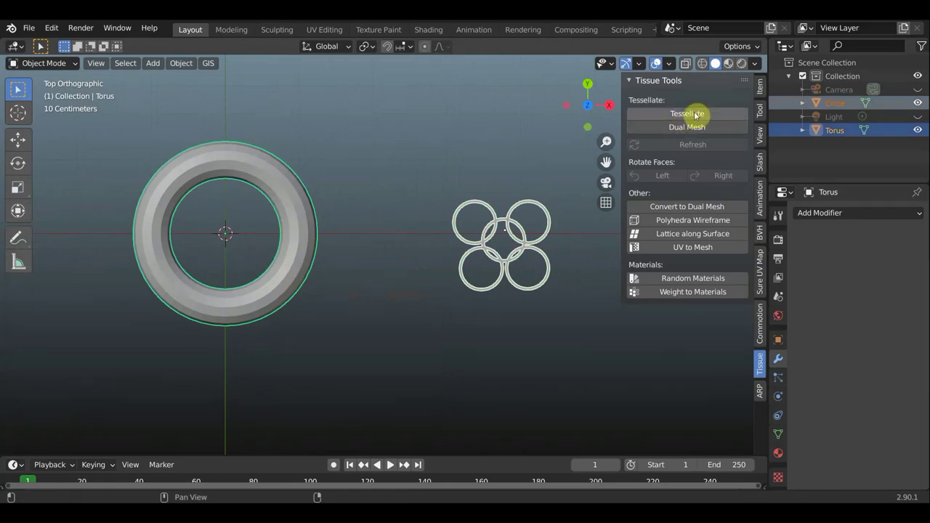
click(689, 116)
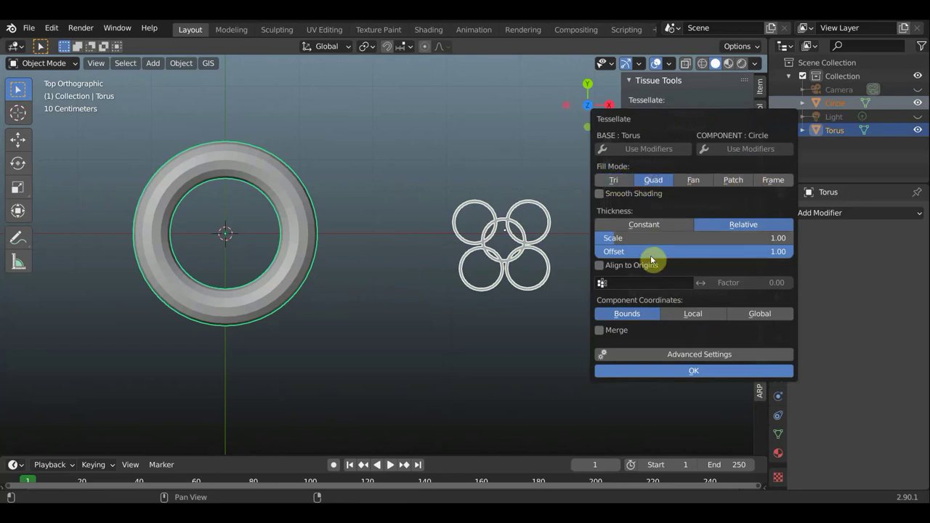
click(600, 332)
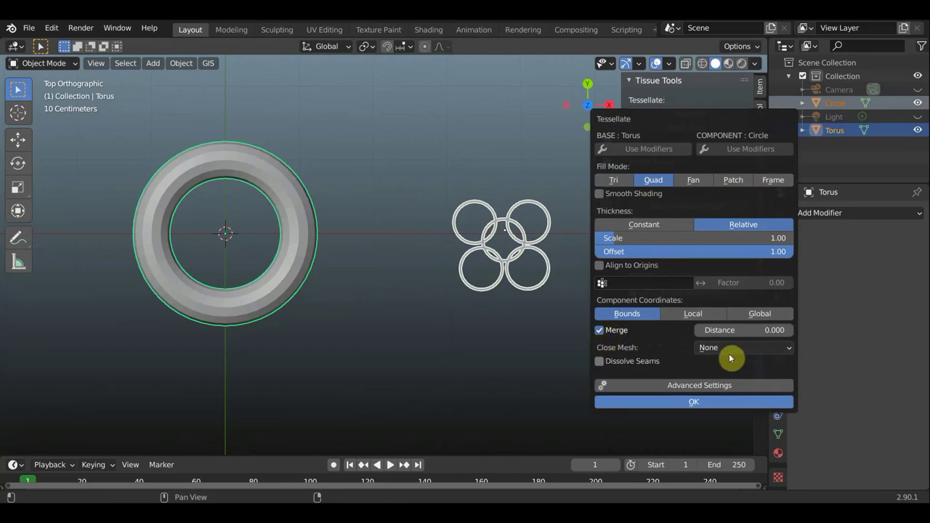
click(740, 349)
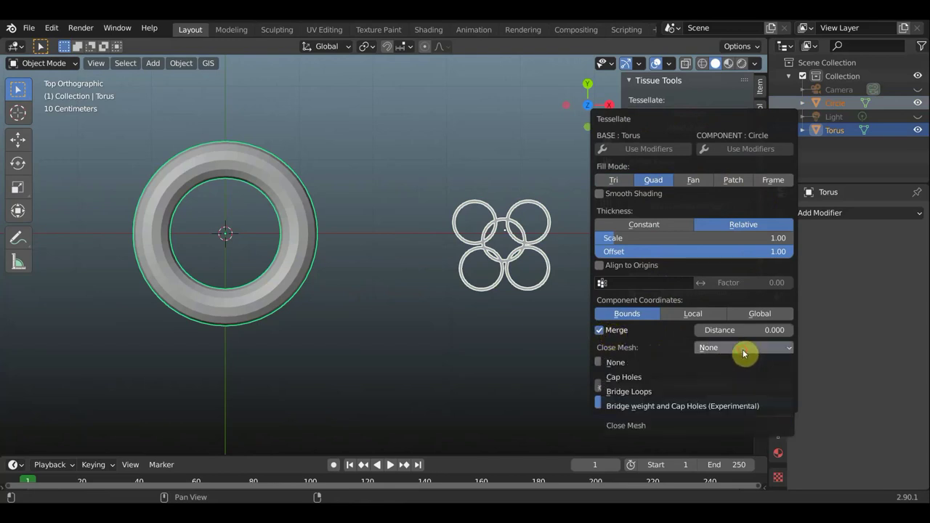
click(743, 353)
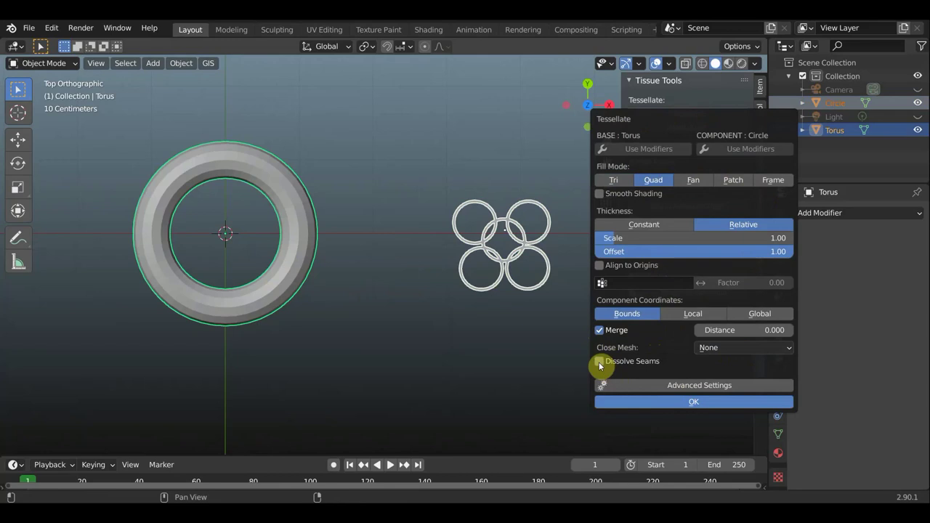
click(600, 362)
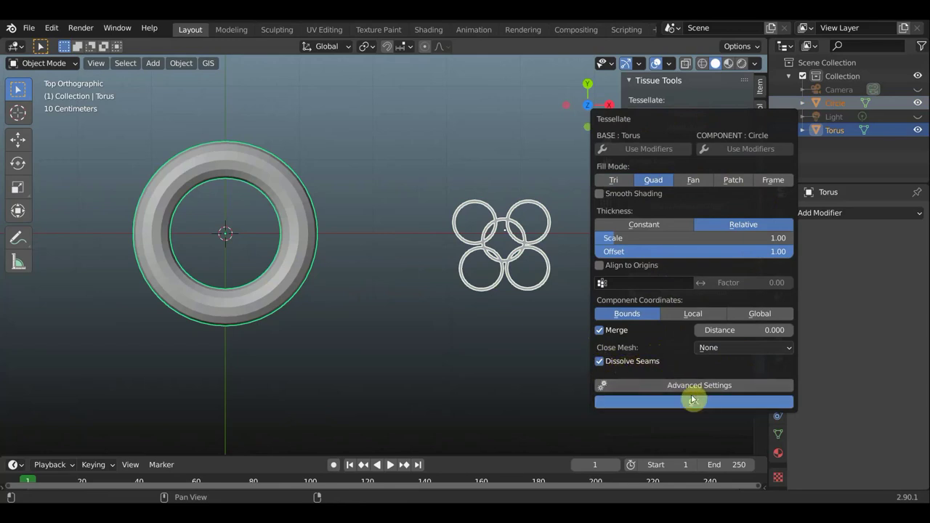
click(701, 404)
click(683, 409)
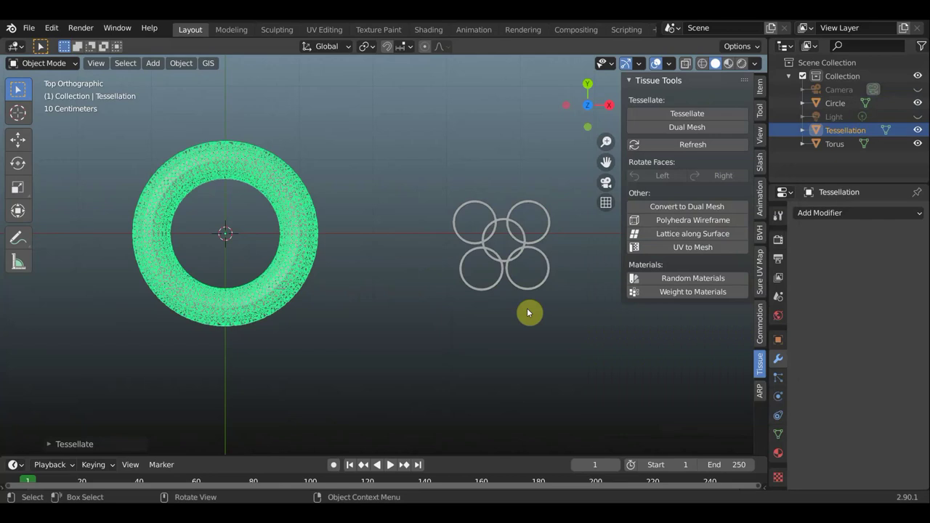
- Inspect the tessellated torus, then select and delete the Tessellation object
scroll(385, 256, up, 3)
scroll(386, 256, down, 1)
middle_drag(390, 255, 366, 248)
middle_drag(519, 257, 494, 276)
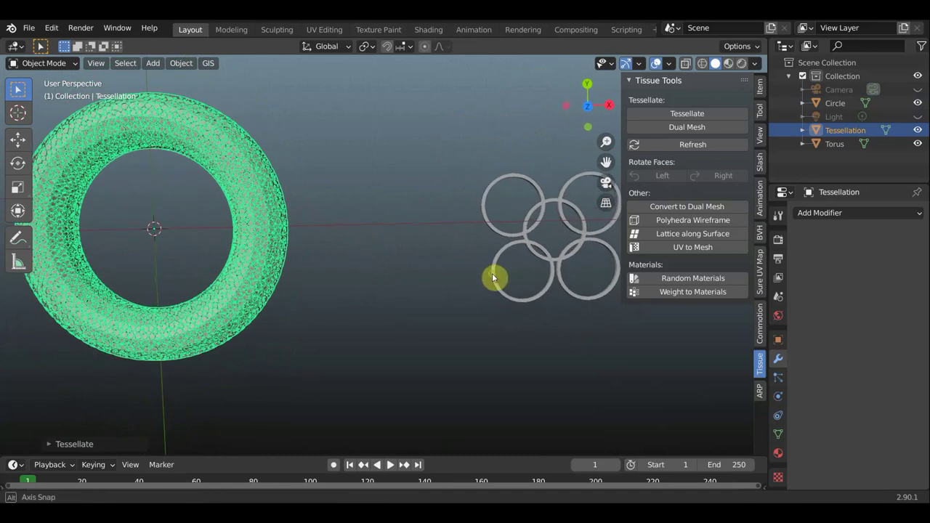
click(267, 233)
scroll(266, 229, up, 2)
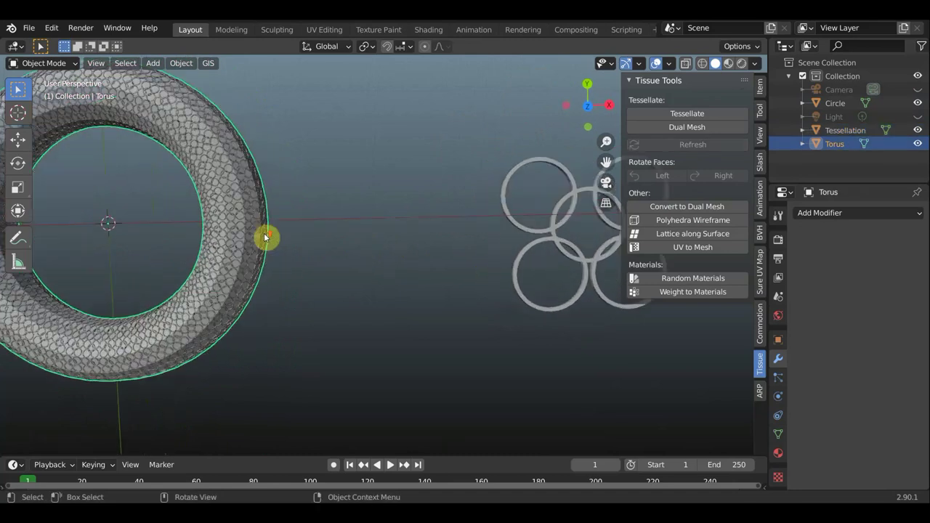
scroll(291, 231, up, 2)
shift+middle_drag(302, 232, 425, 246)
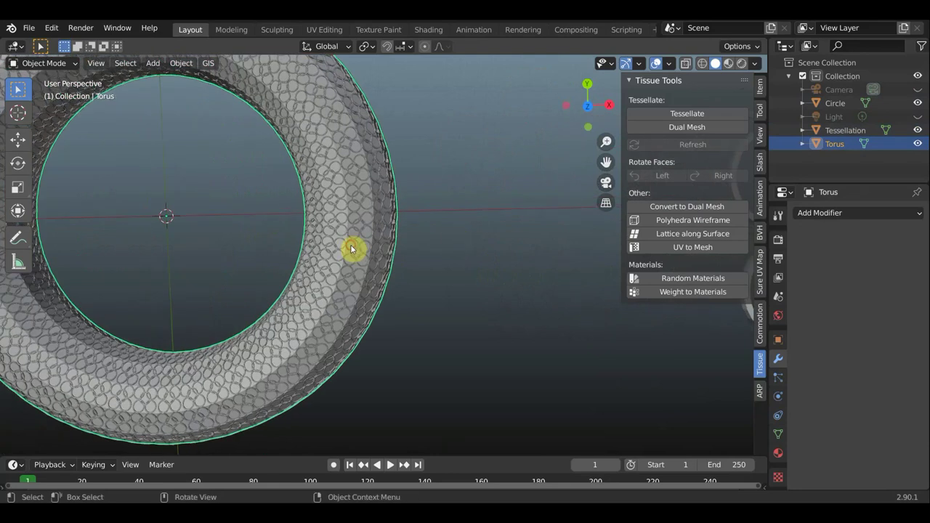
click(364, 249)
key(Delete)
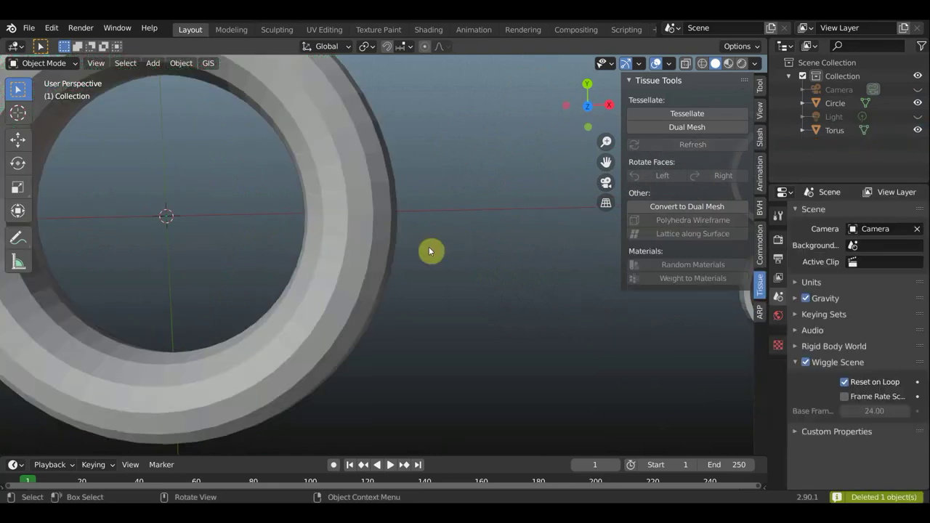
- Scale down the Circle ring pattern in Edit Mode
key(ctrl+z)
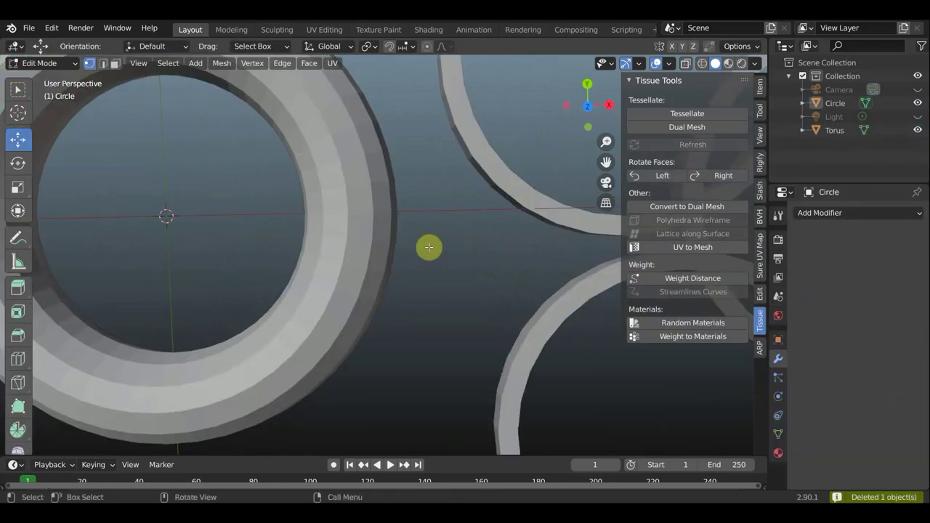
scroll(431, 246, down, 6)
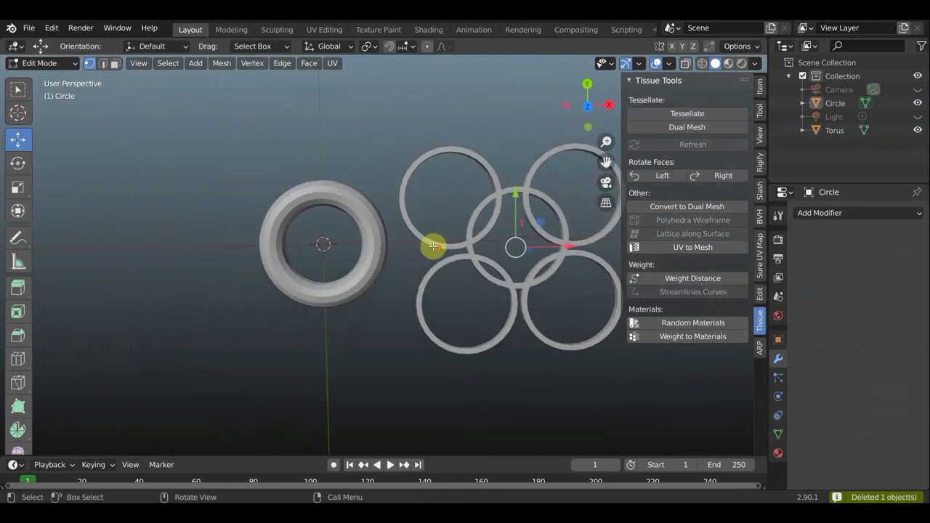
key(ctrl+z)
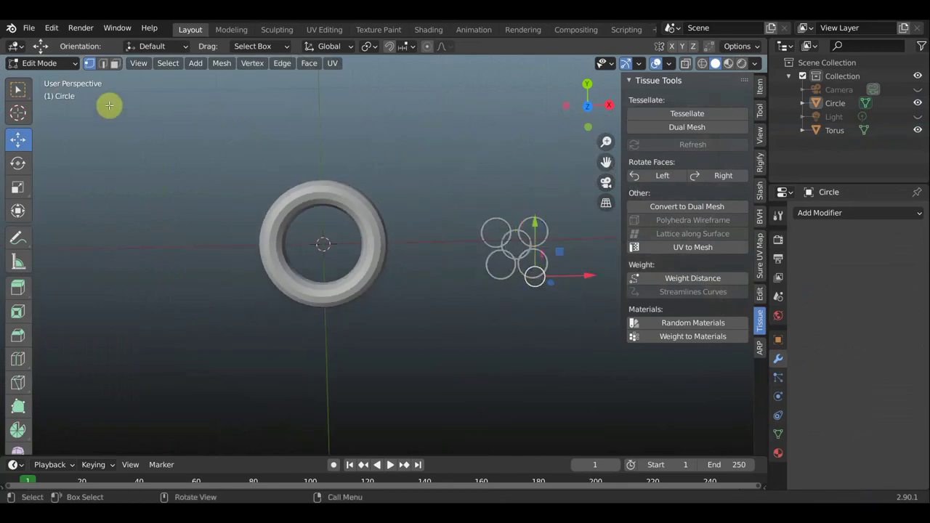
click(18, 89)
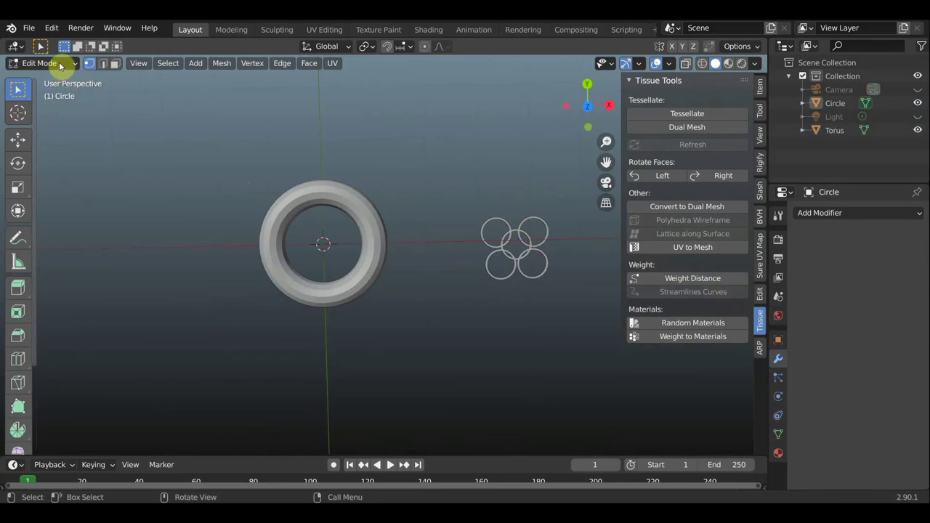
- In Object Mode, select Circle then Torus and run Tissue Tessellate again
click(58, 64)
click(46, 78)
drag(579, 310, 477, 210)
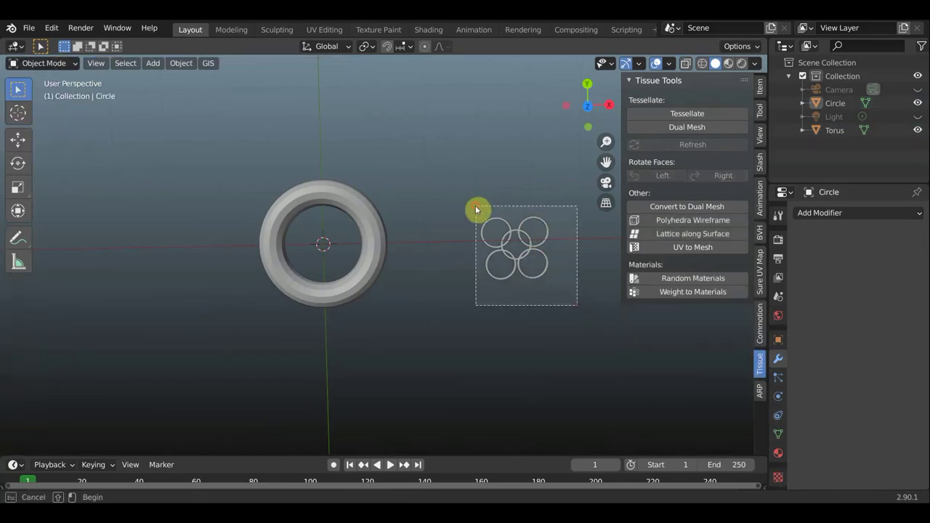
shift+click(369, 263)
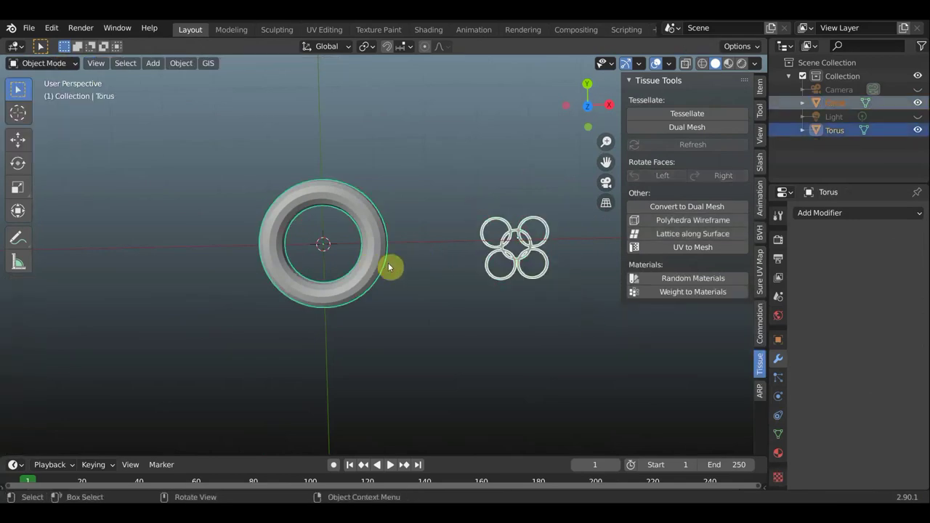
click(692, 117)
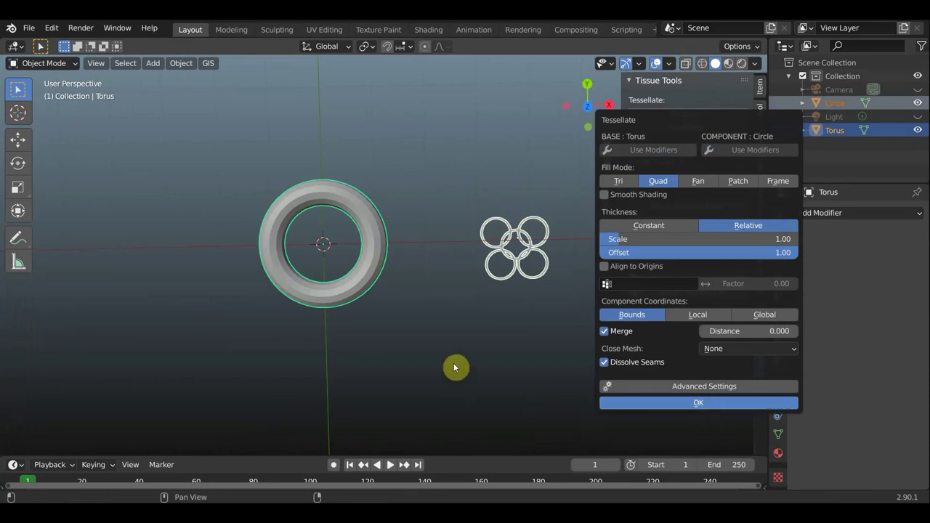
key(Return)
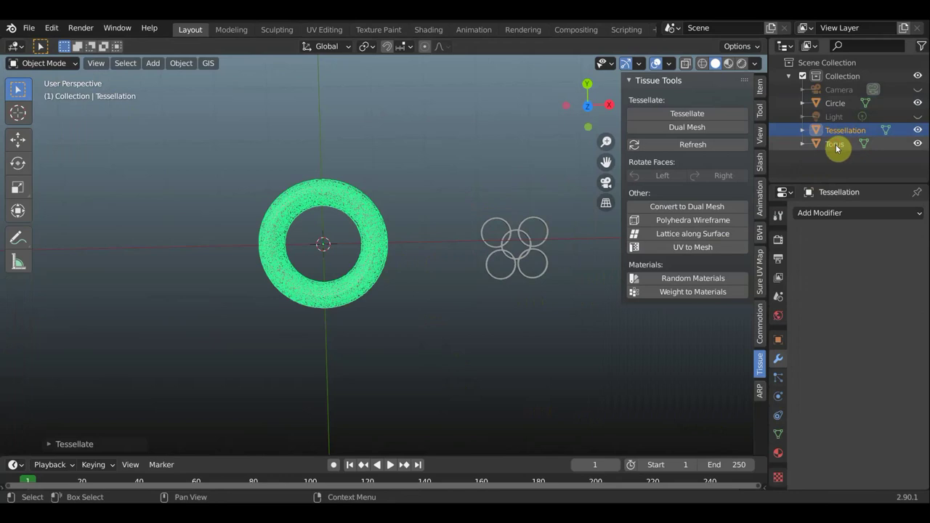
- Delete the original Torus from the outliner and zoom in on the remaining meshes
click(836, 145)
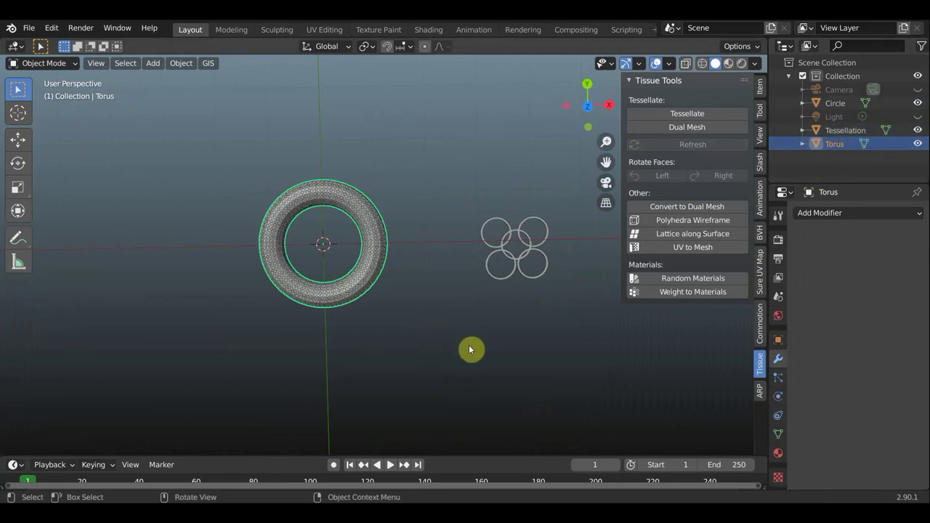
key(Delete)
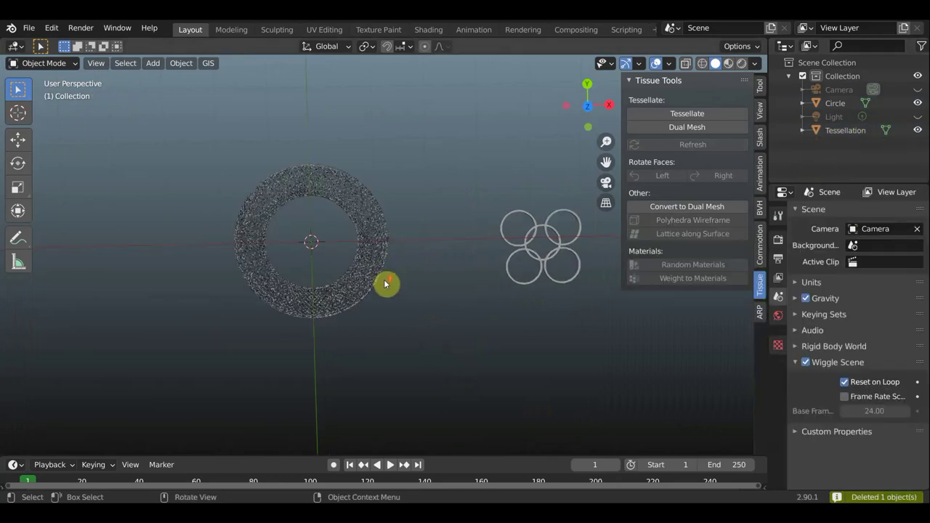
scroll(385, 283, up, 6)
scroll(386, 283, up, 2)
scroll(387, 285, up, 2)
scroll(389, 285, up, 1)
scroll(389, 285, up, 1)
- Box-select the Tessellation mesh and show its Modifier properties
scroll(389, 286, down, 3)
scroll(388, 286, down, 2)
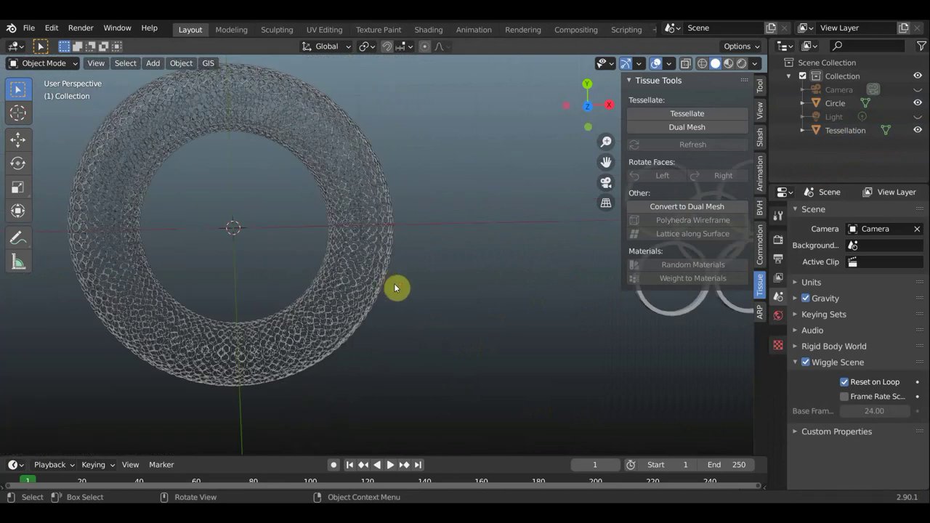
scroll(447, 291, down, 2)
scroll(493, 307, down, 1)
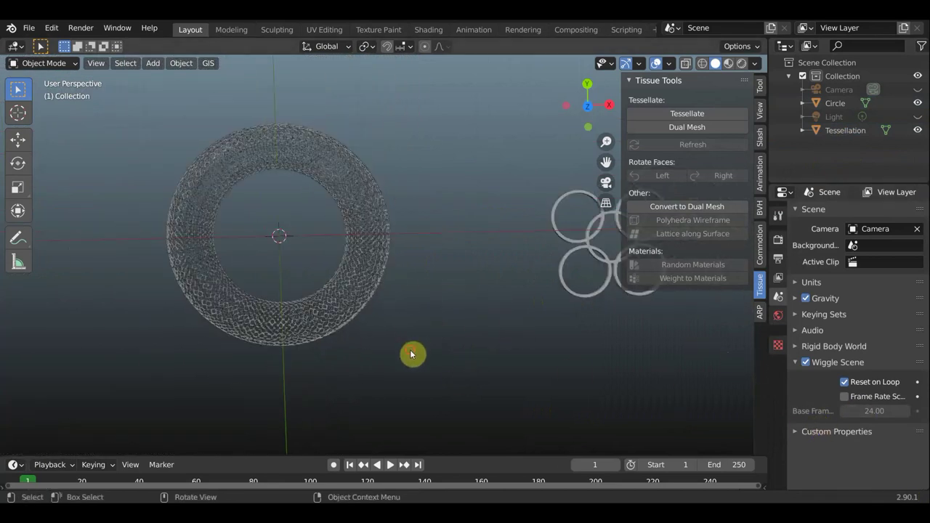
drag(415, 350, 137, 122)
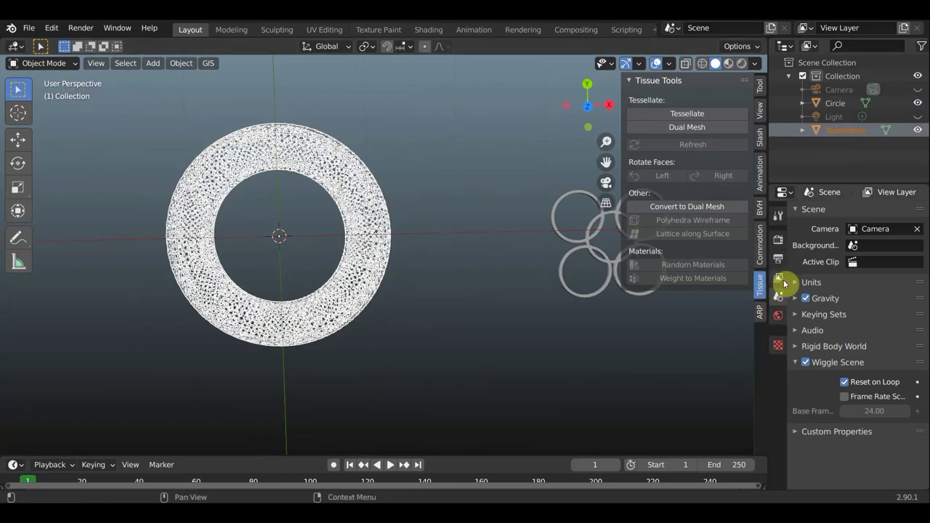
click(359, 269)
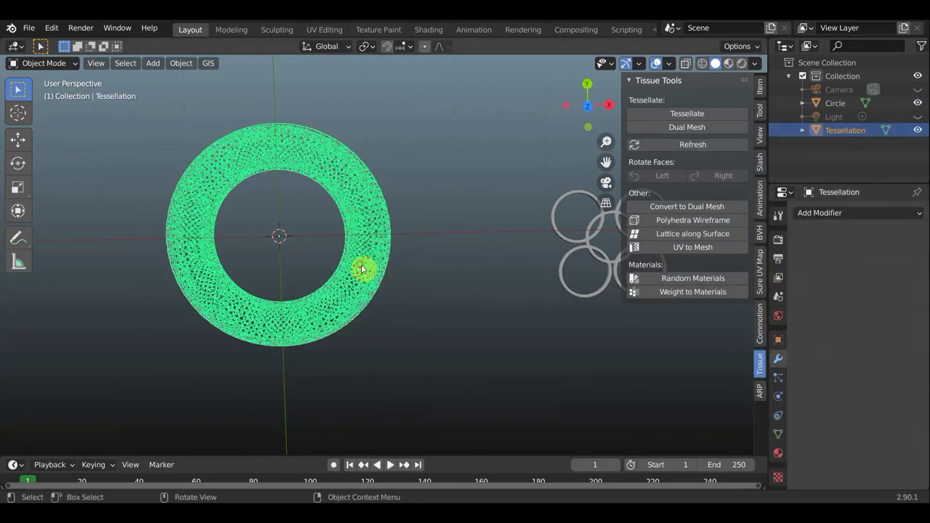
- Add a Solidify modifier to the Tessellation mesh and apply it permanently
click(844, 215)
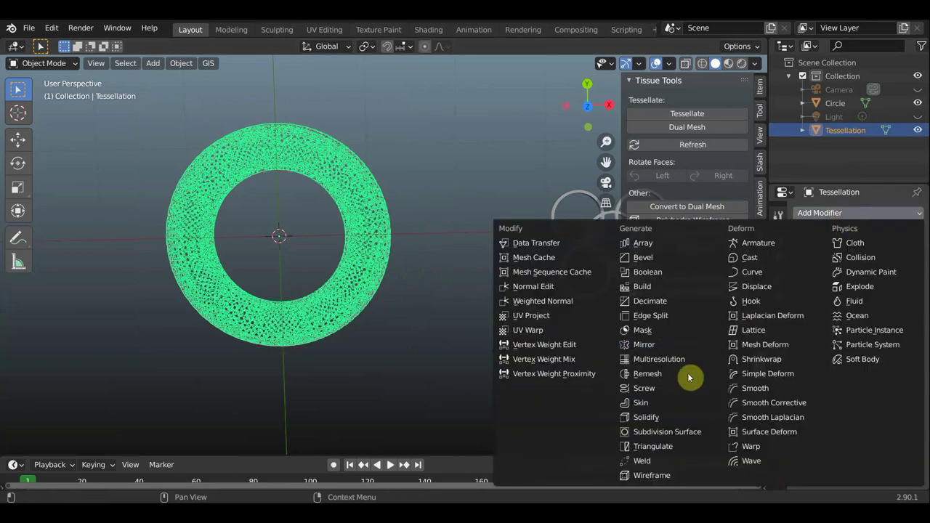
click(661, 418)
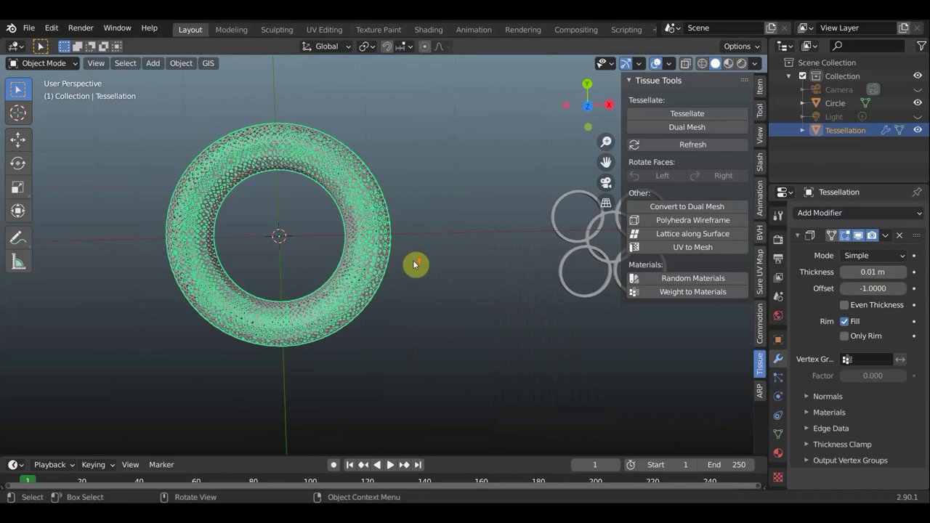
scroll(415, 265, up, 5)
scroll(485, 261, up, 4)
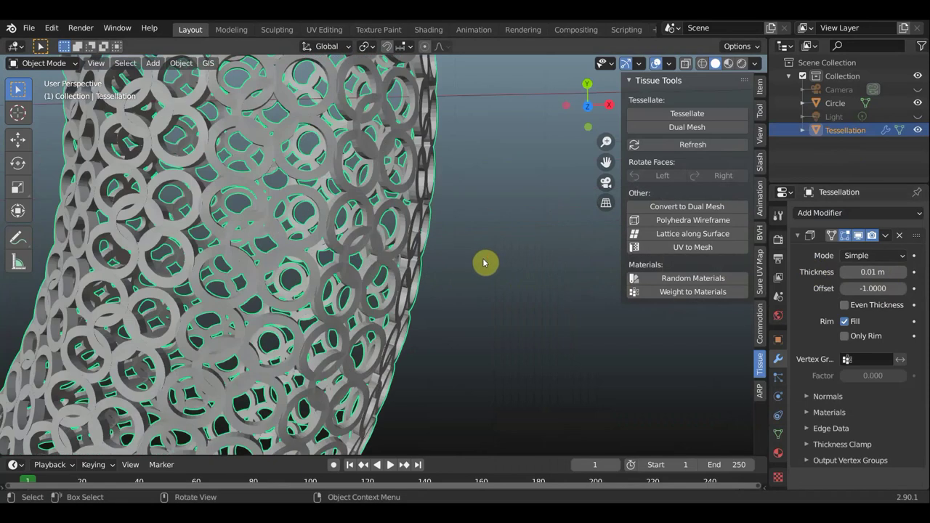
click(885, 236)
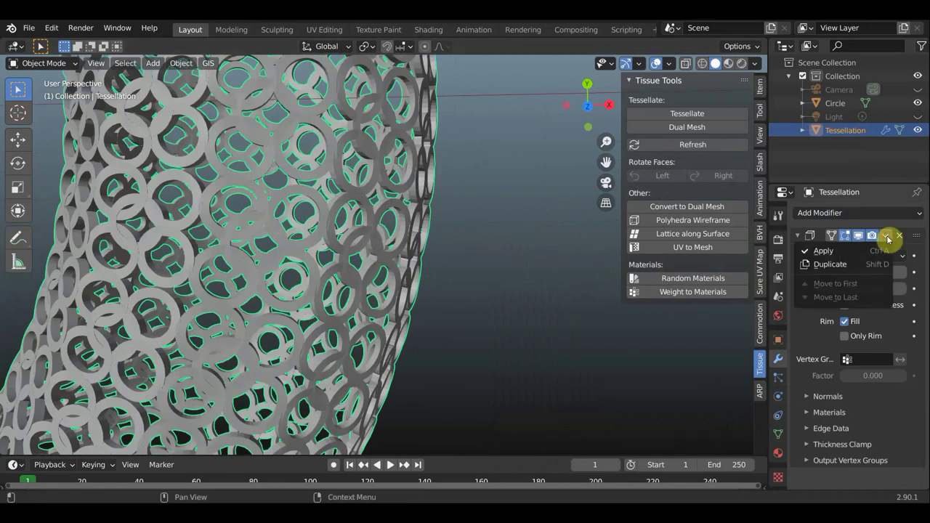
click(845, 255)
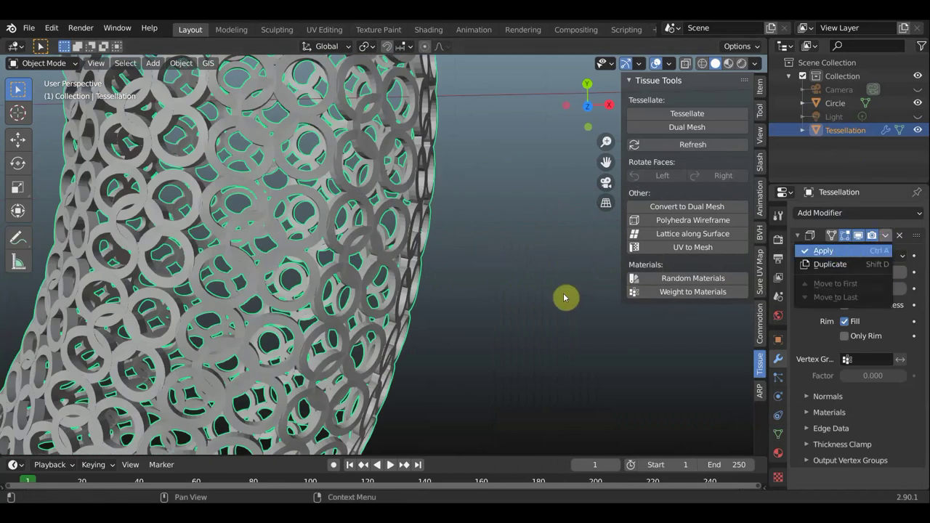
scroll(523, 299, down, 4)
click(507, 303)
scroll(502, 303, up, 2)
scroll(501, 303, up, 2)
scroll(497, 304, down, 2)
scroll(487, 304, up, 2)
scroll(531, 313, down, 2)
scroll(519, 291, up, 3)
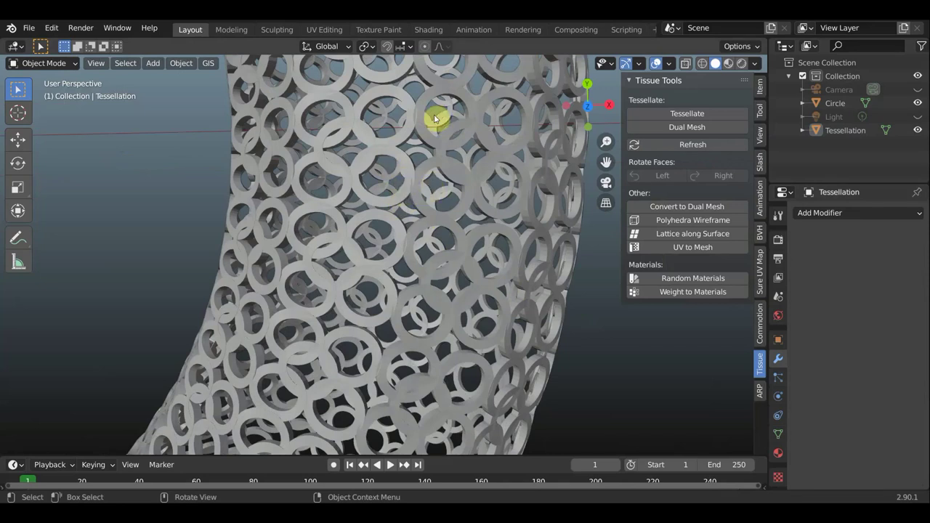
click(695, 234)
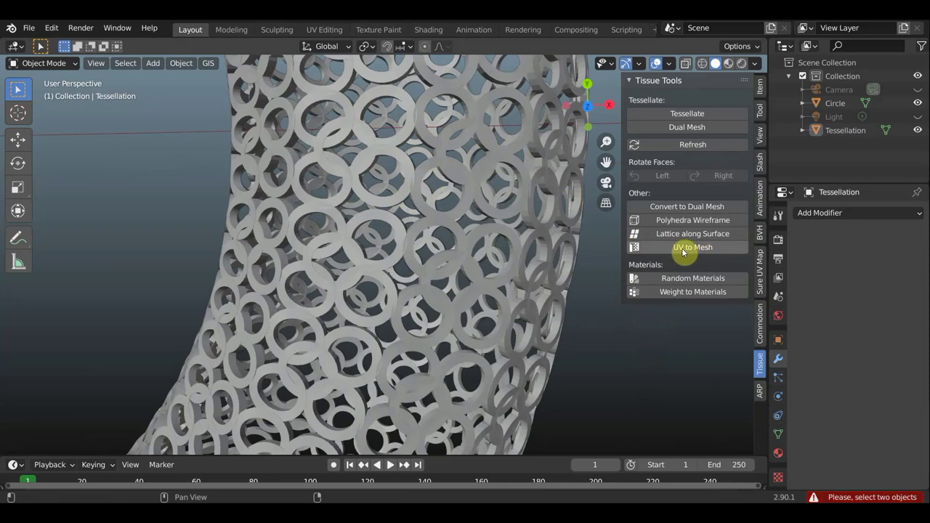
scroll(408, 276, down, 5)
scroll(430, 280, down, 3)
mouse_move(450, 280)
middle_down()
mouse_move(503, 279)
mouse_move(462, 237)
middle_up()
scroll(324, 226, down, 3)
scroll(307, 197, up, 2)
scroll(327, 200, up, 2)
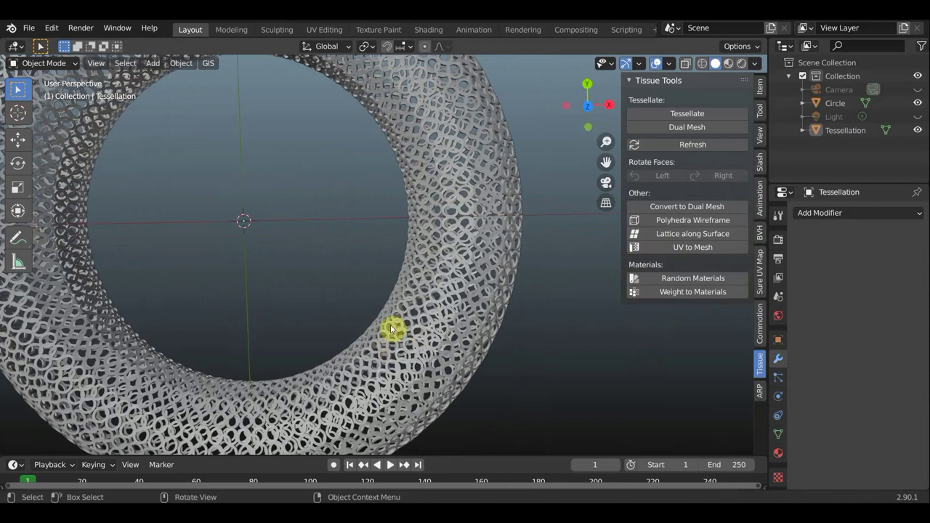
scroll(392, 327, up, 3)
shift+middle_drag(382, 313, 235, 308)
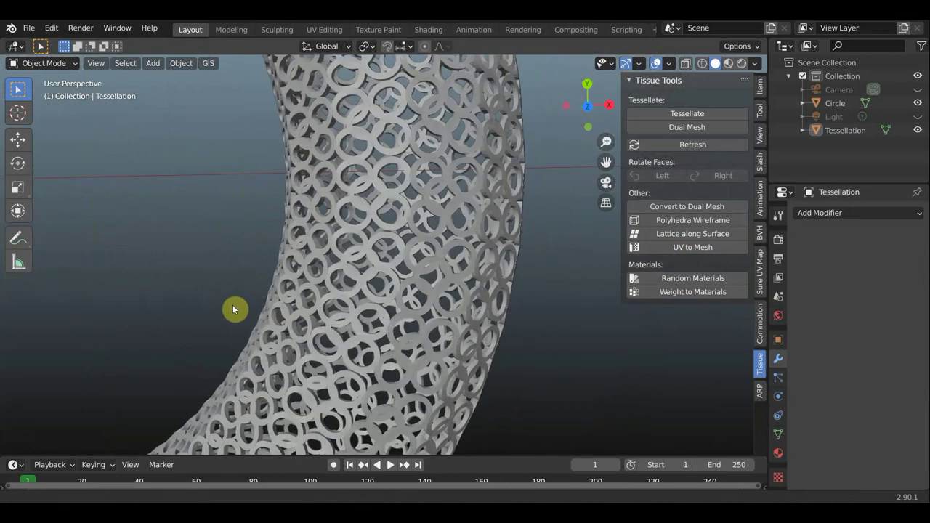
scroll(380, 296, up, 5)
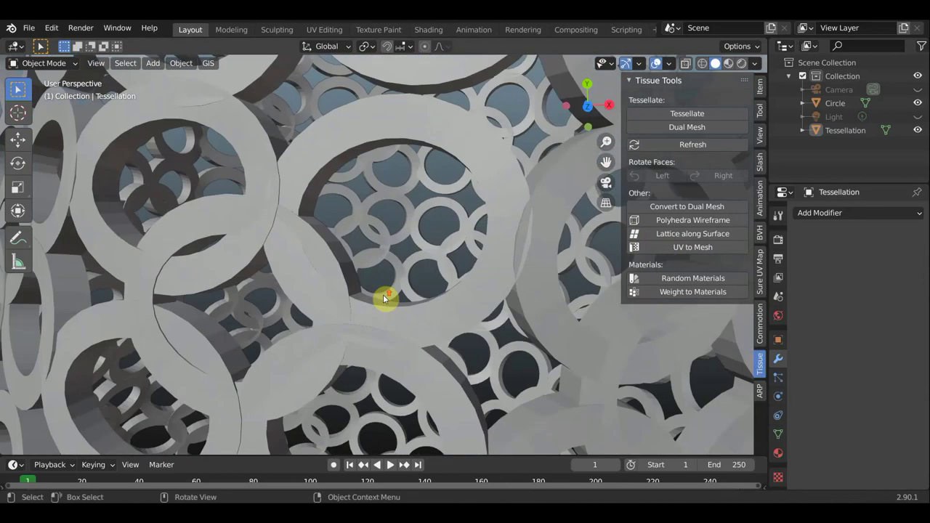
scroll(383, 298, down, 2)
scroll(384, 297, down, 2)
scroll(386, 300, down, 2)
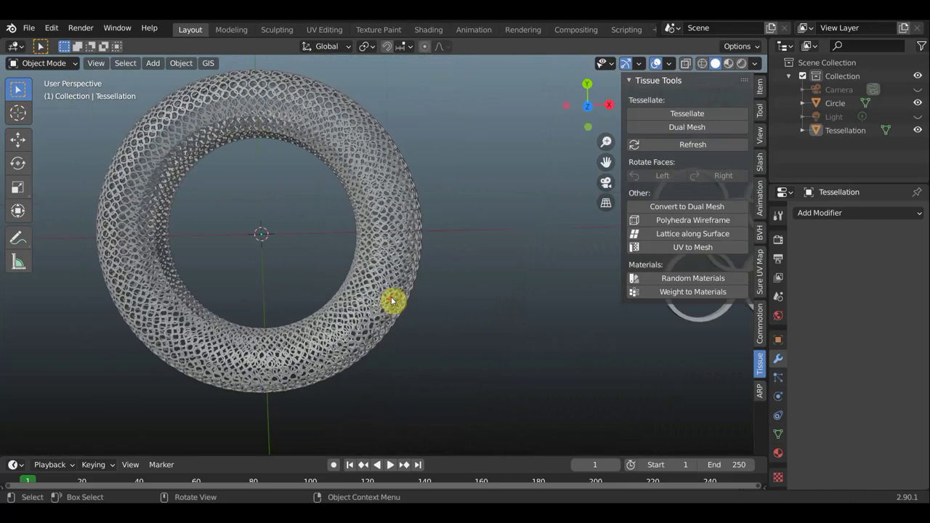
scroll(400, 301, down, 2)
scroll(482, 296, down, 1)
scroll(479, 295, up, 4)
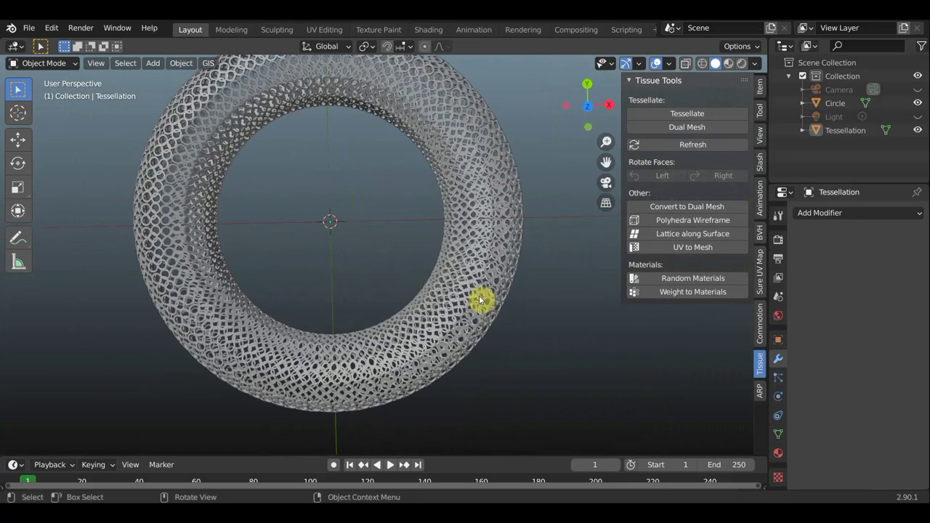
scroll(479, 298, up, 1)
scroll(479, 298, up, 3)
scroll(479, 298, down, 2)
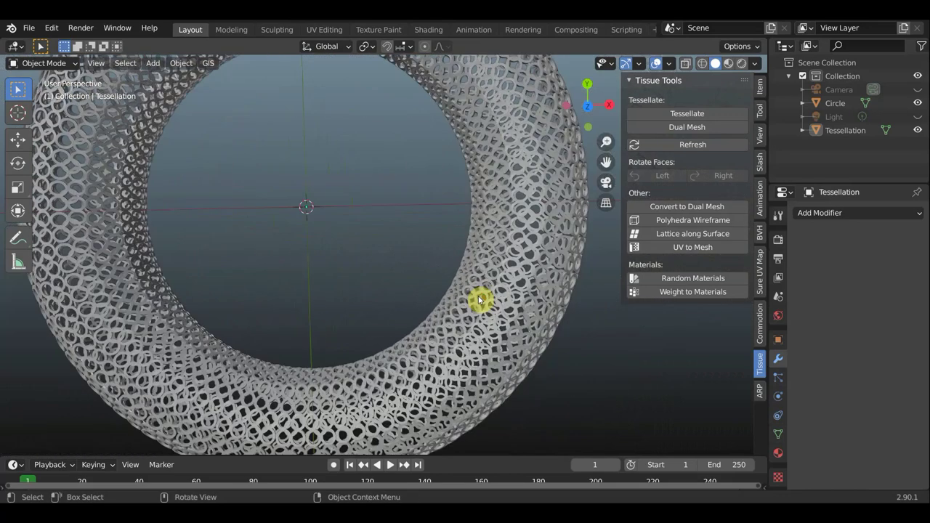
scroll(479, 298, down, 1)
scroll(479, 298, down, 1)
scroll(478, 299, down, 2)
scroll(487, 324, down, 2)
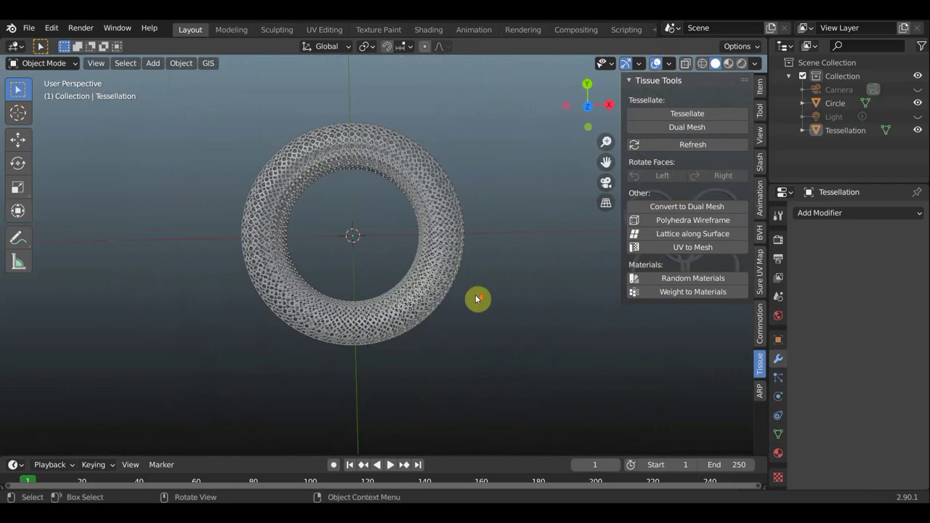
scroll(497, 350, up, 1)
drag(498, 353, 197, 97)
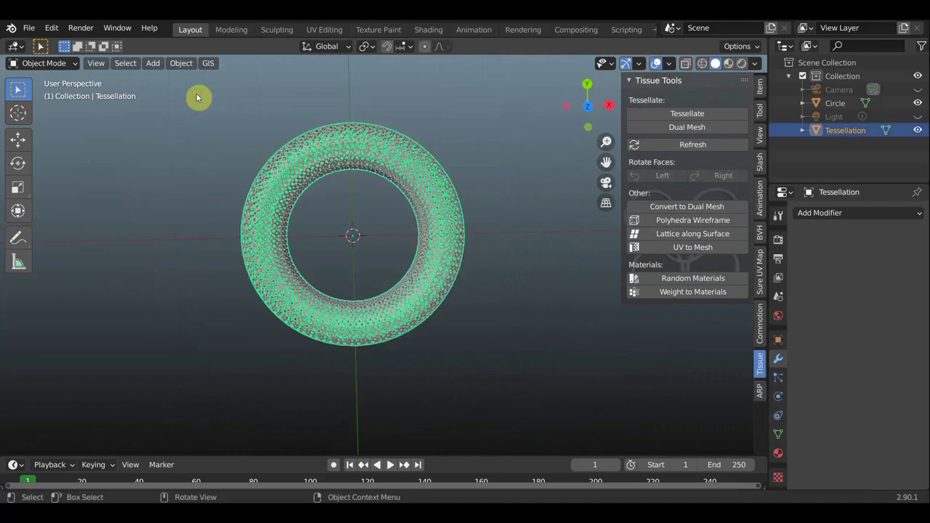
- Delete the tessellated torus, add a new Plane and enter Edit Mode
key(Delete)
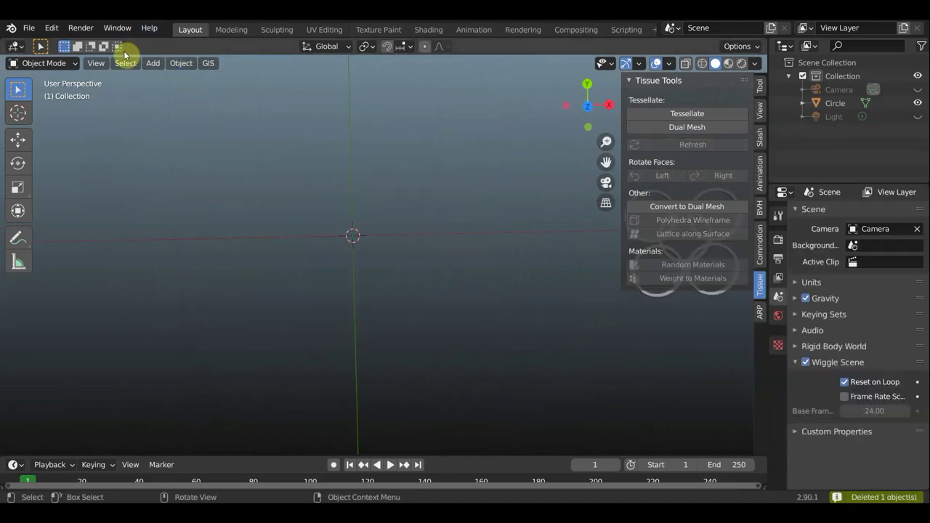
click(152, 64)
mouse_move(170, 79)
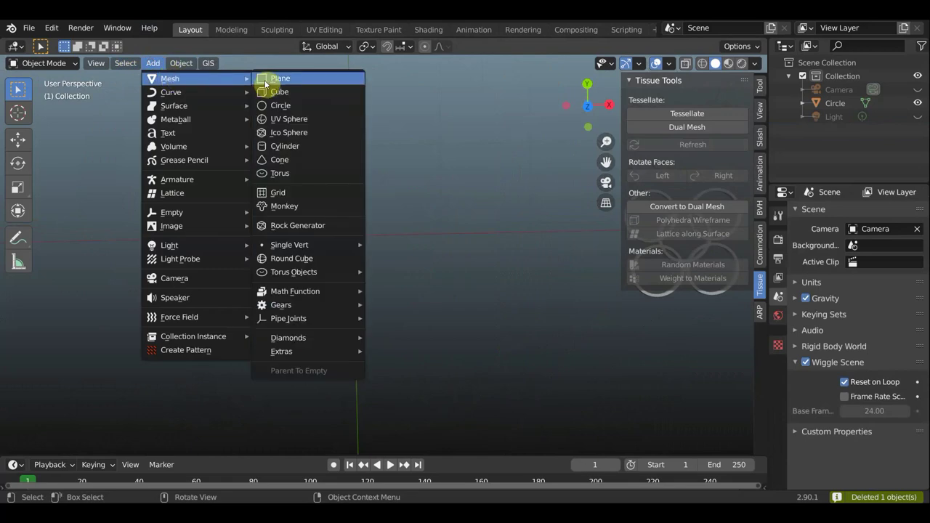
click(283, 77)
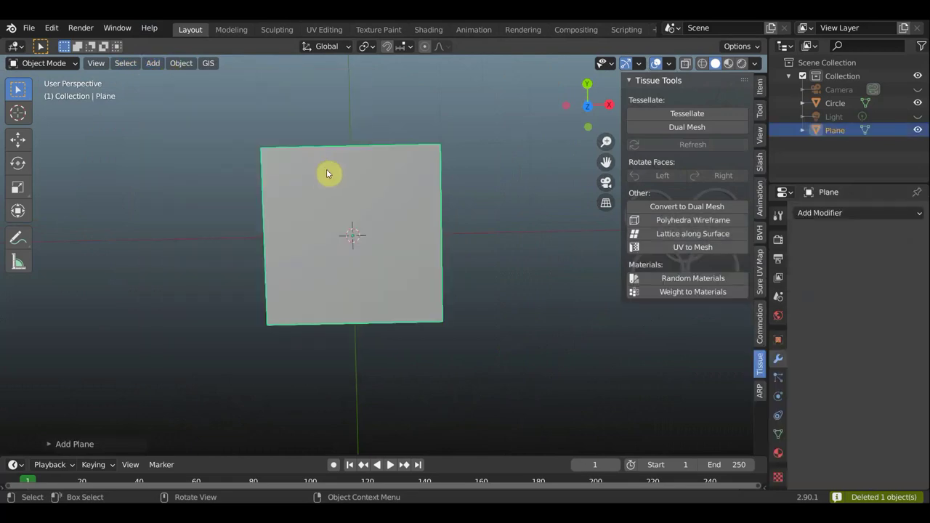
click(52, 64)
click(53, 95)
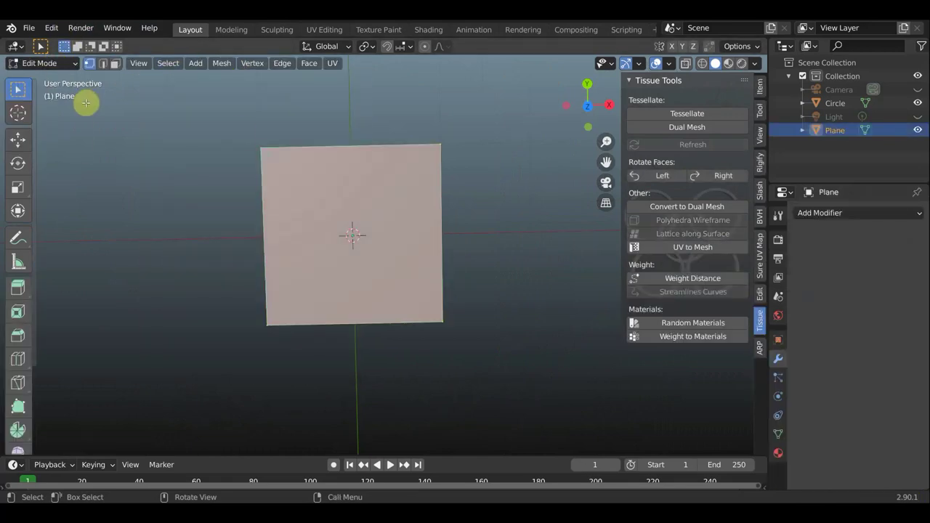
- Subdivide the plane's edges with 8 cuts in top view, then return to Object Mode
key(KP_7)
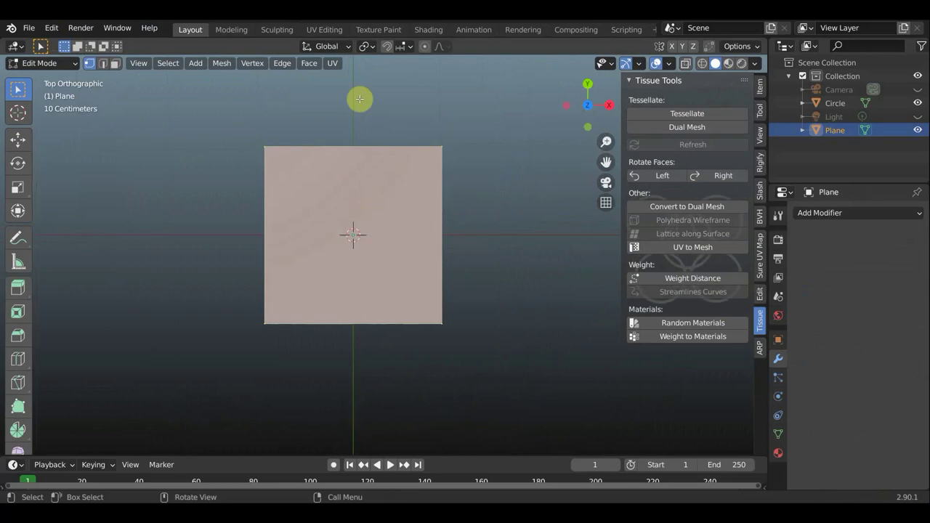
click(284, 64)
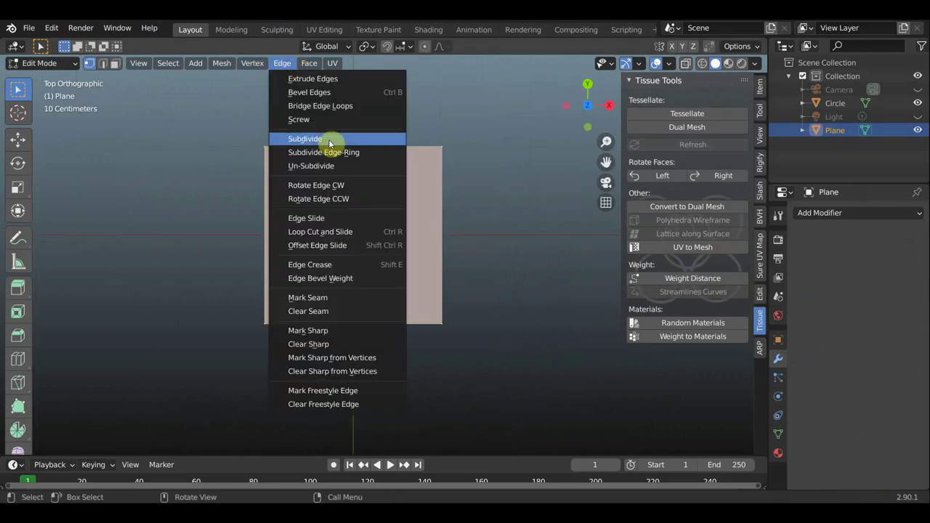
click(330, 140)
click(73, 445)
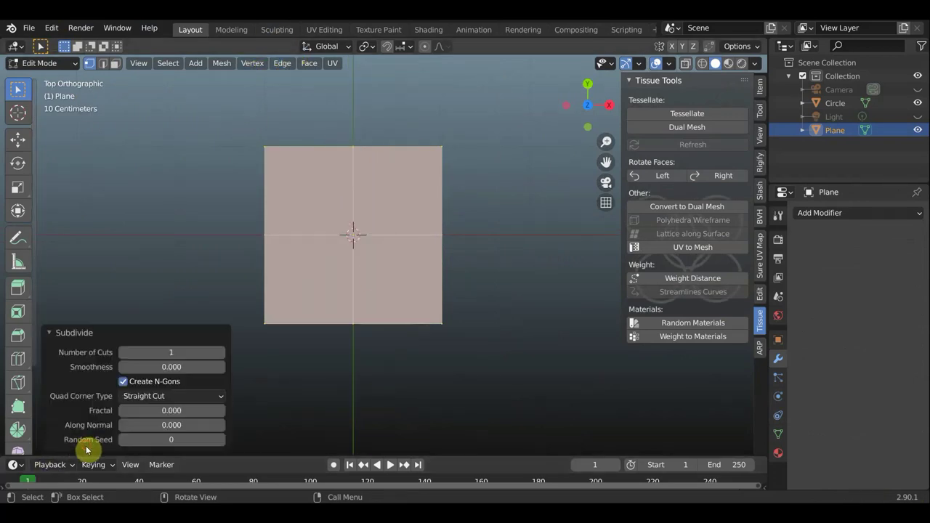
drag(223, 353, 276, 353)
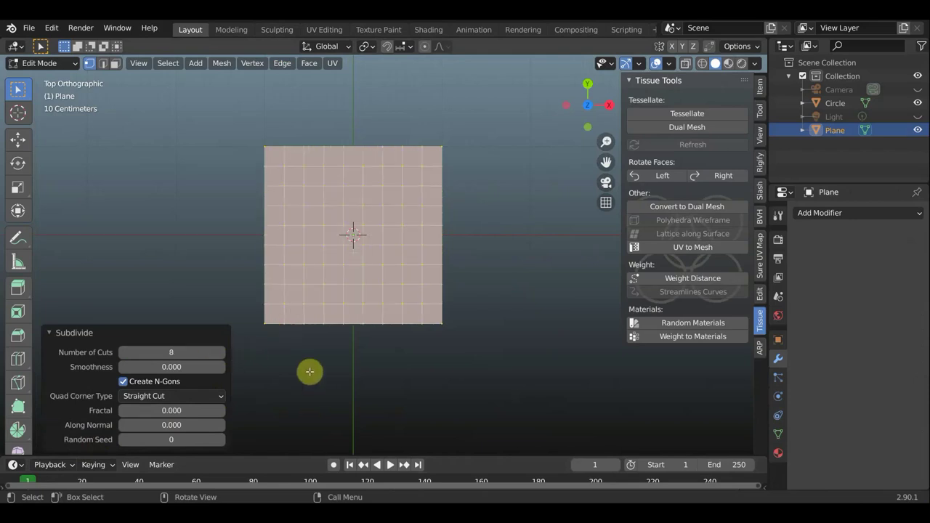
click(370, 338)
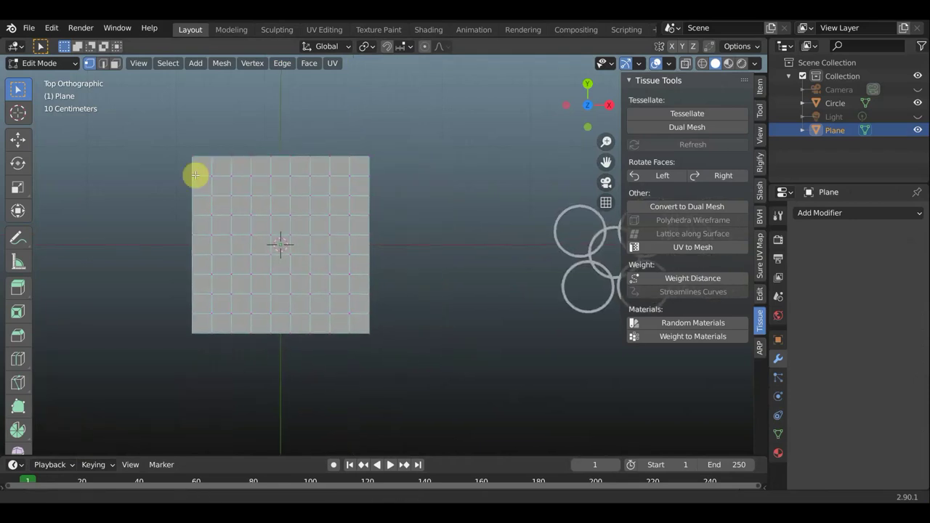
click(44, 64)
click(44, 78)
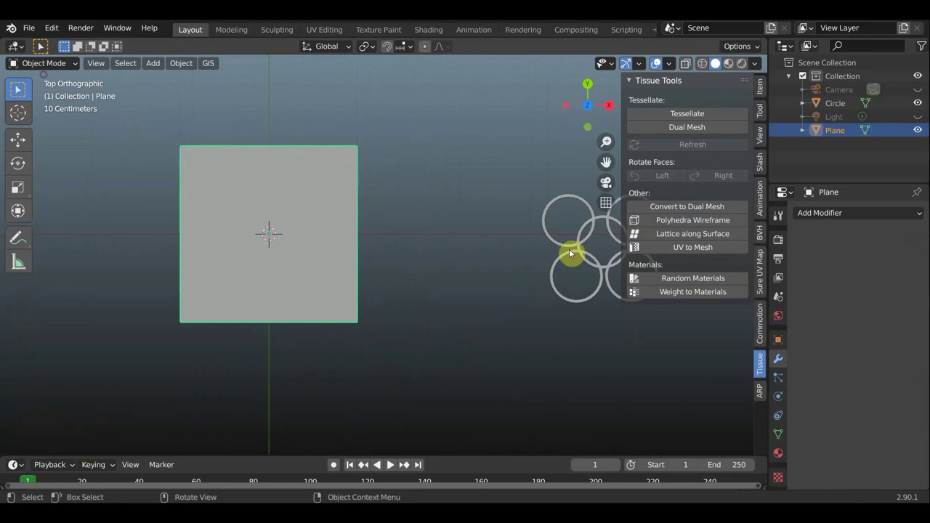
- Select the Circle ring object, centre it in view and enter Edit Mode
scroll(569, 254, down, 2)
drag(575, 325, 444, 181)
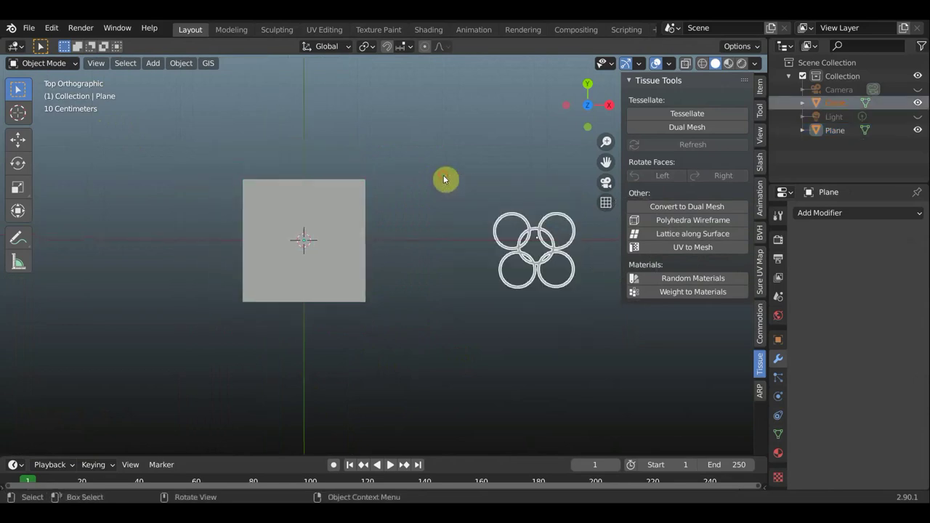
scroll(549, 275, up, 1)
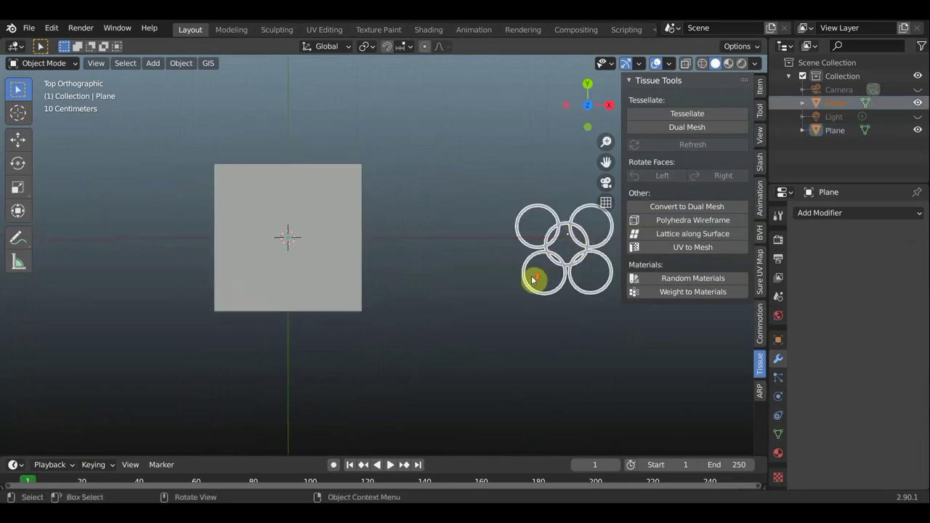
scroll(531, 278, up, 2)
shift+middle_drag(526, 278, 342, 294)
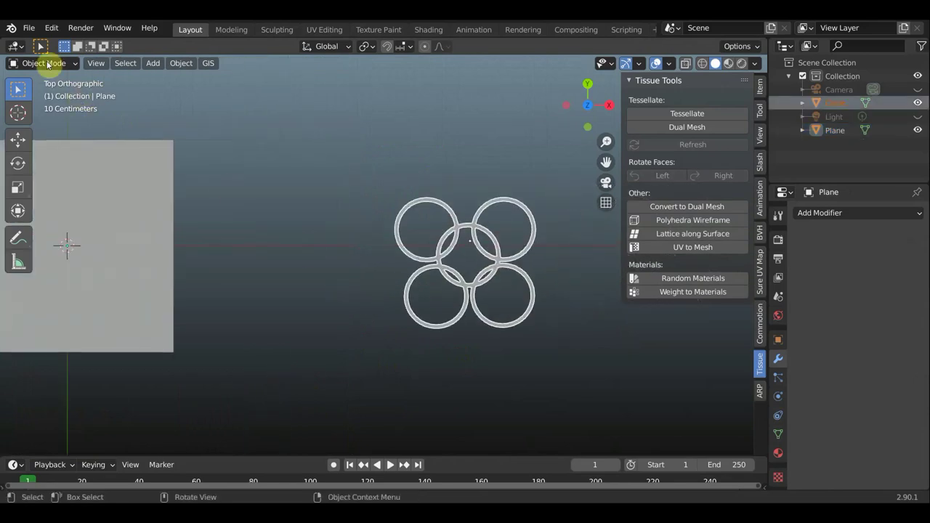
click(49, 64)
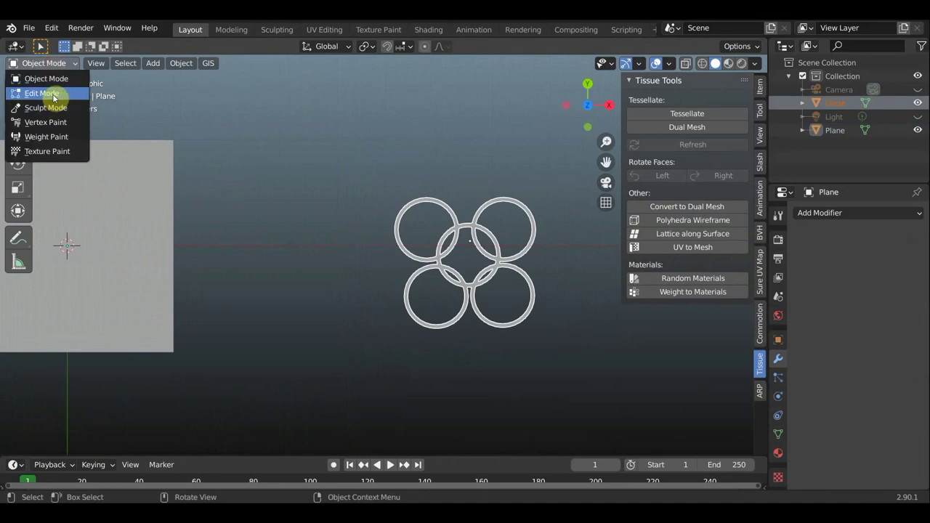
click(54, 97)
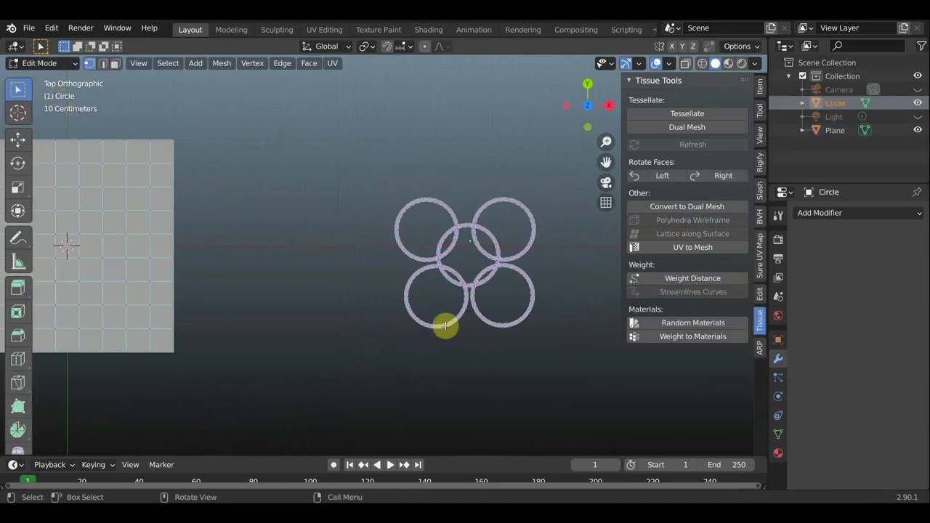
- Select and move the lower-left and upper-left rings into tighter positions
drag(460, 353, 427, 313)
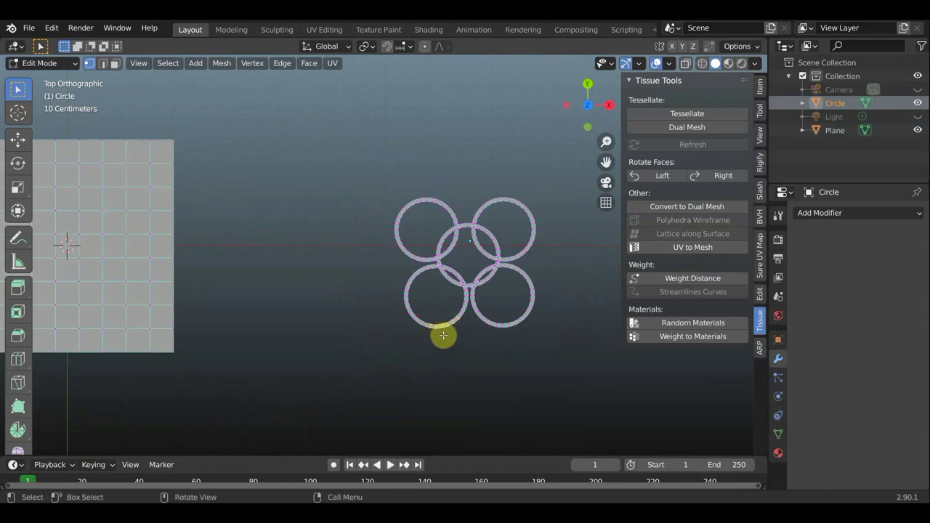
key(ctrl+l)
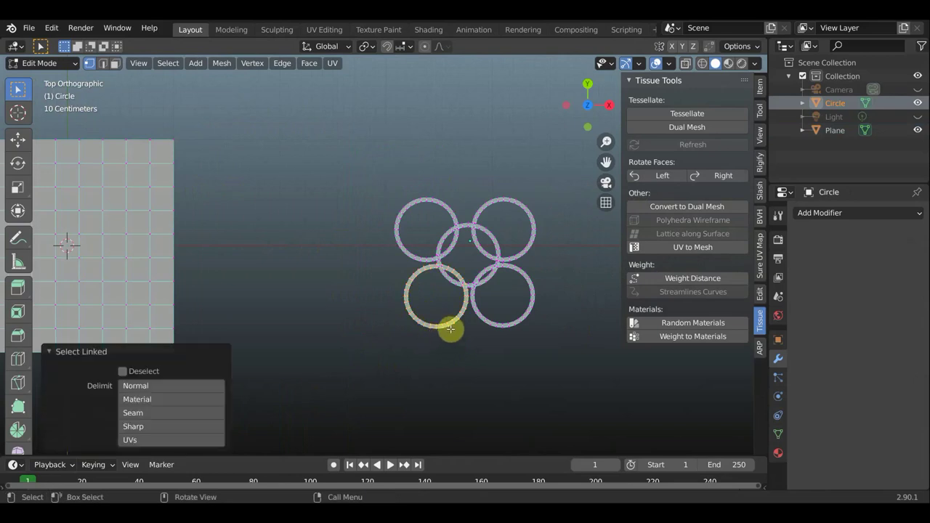
key(g)
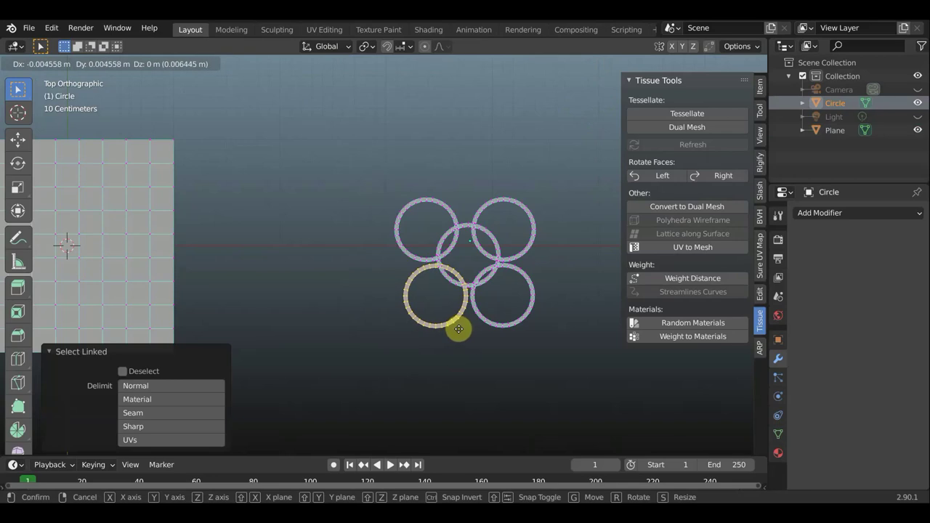
click(459, 330)
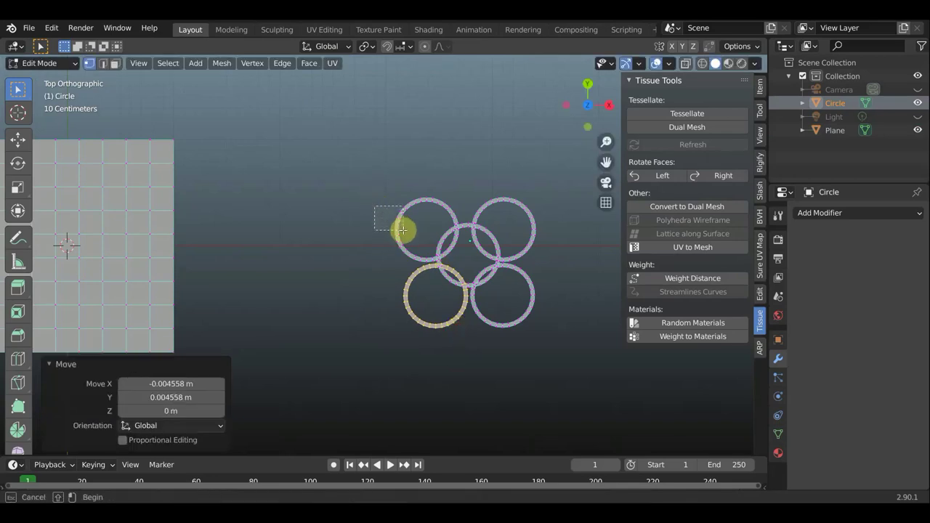
click(404, 230)
key(l)
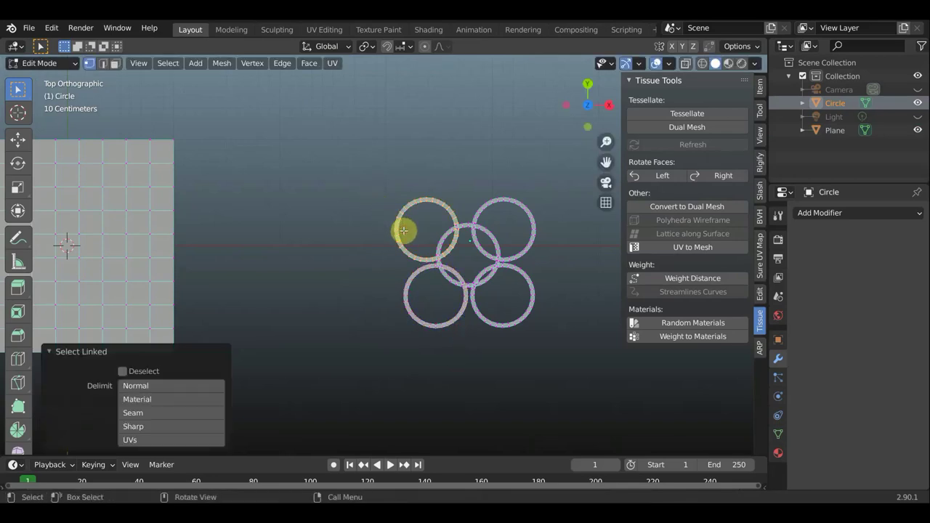
key(g)
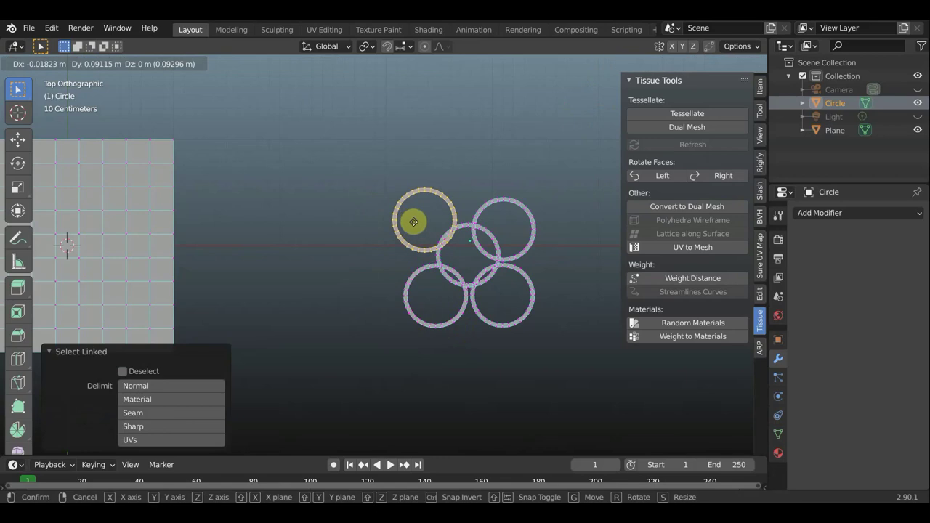
click(417, 222)
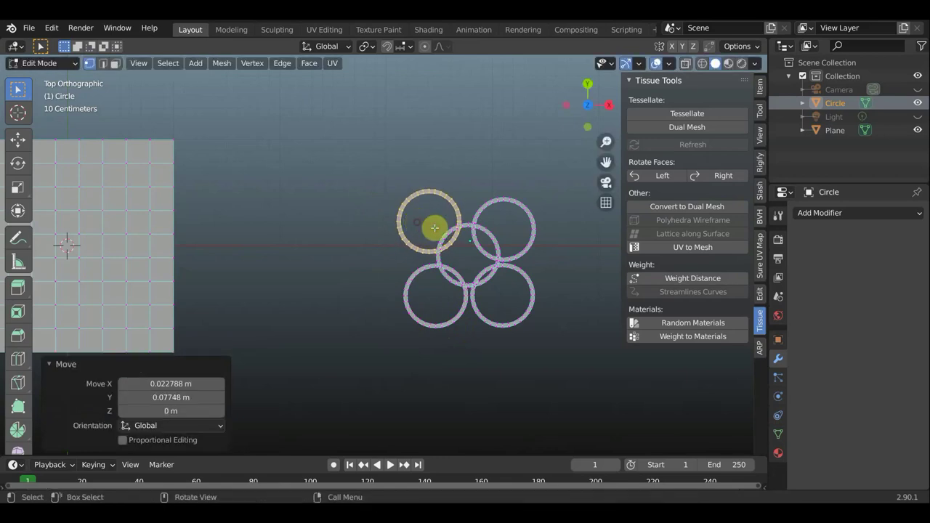
- Select and move the upper-right and lower-right rings closer to the centre ring
click(540, 249)
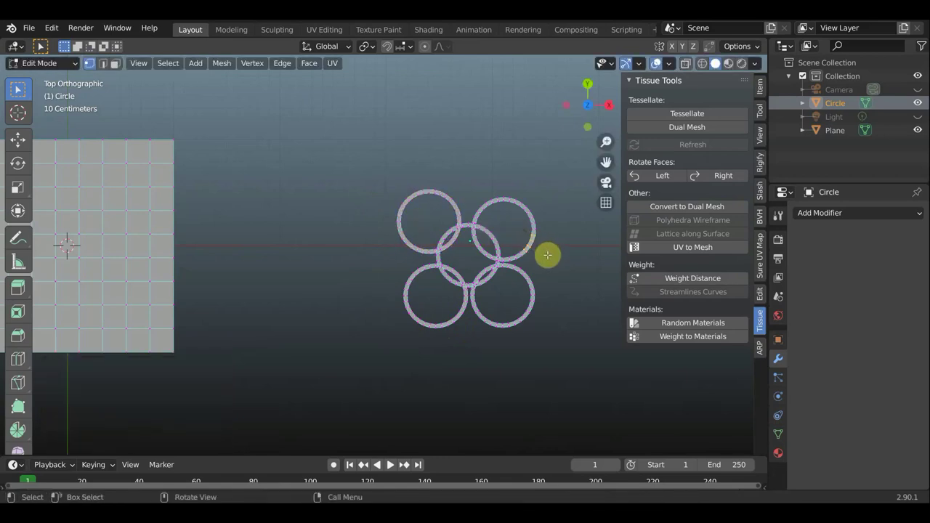
key(l)
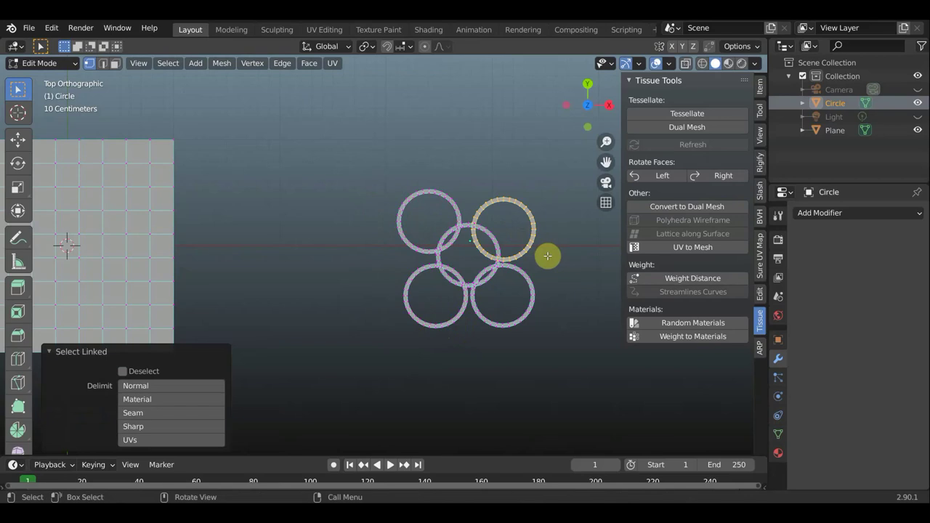
key(g)
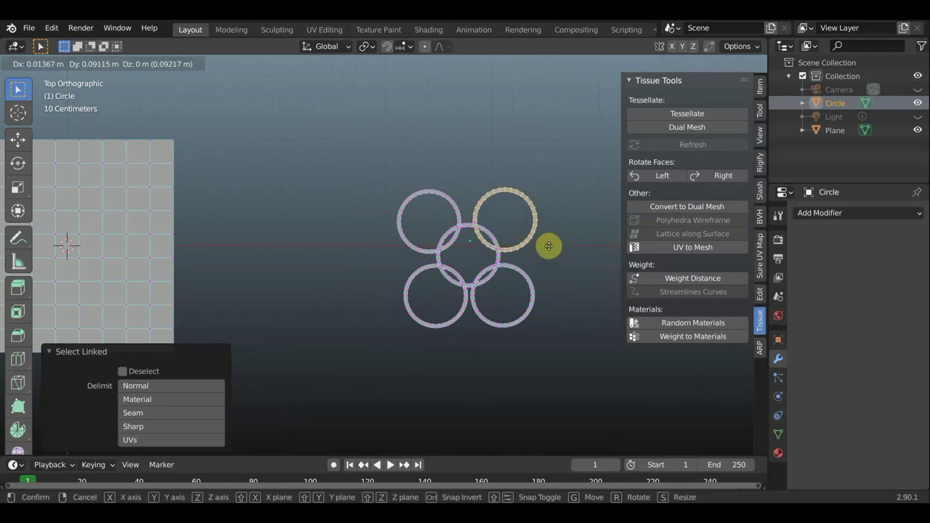
click(549, 246)
click(531, 311)
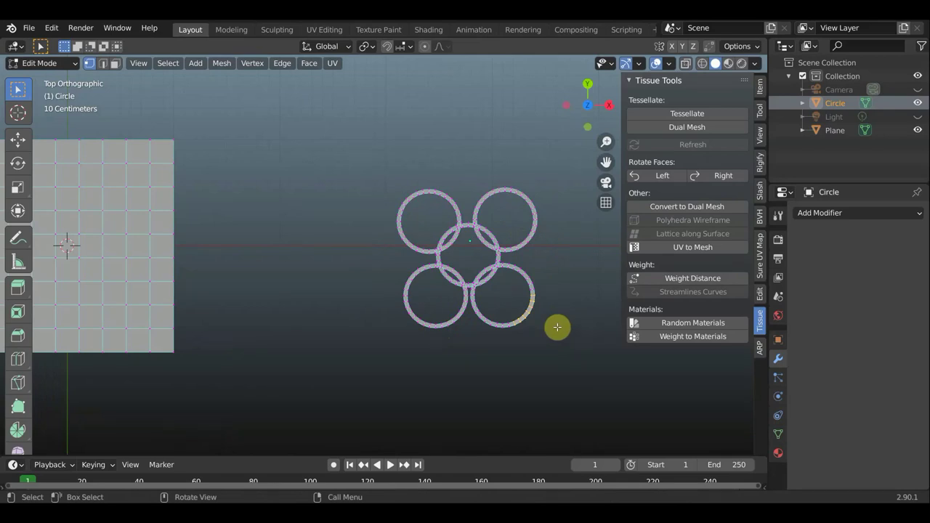
key(l)
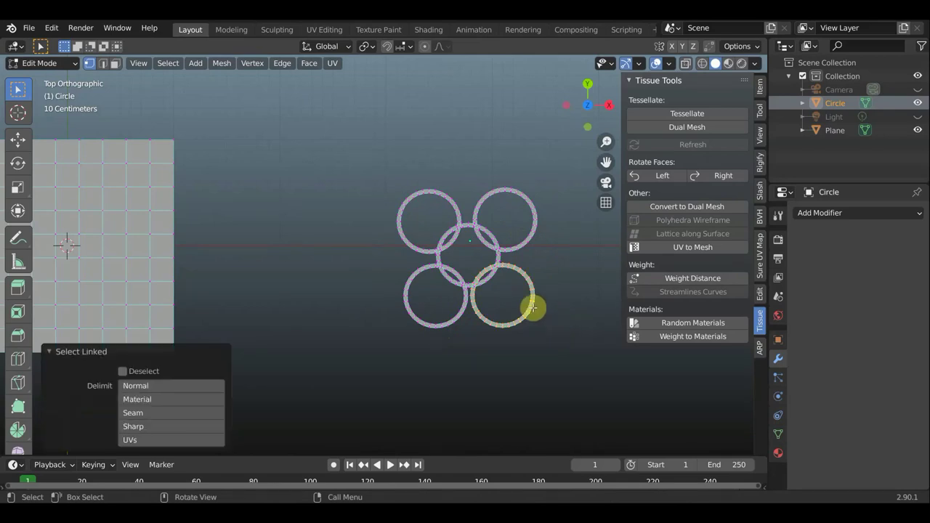
key(g)
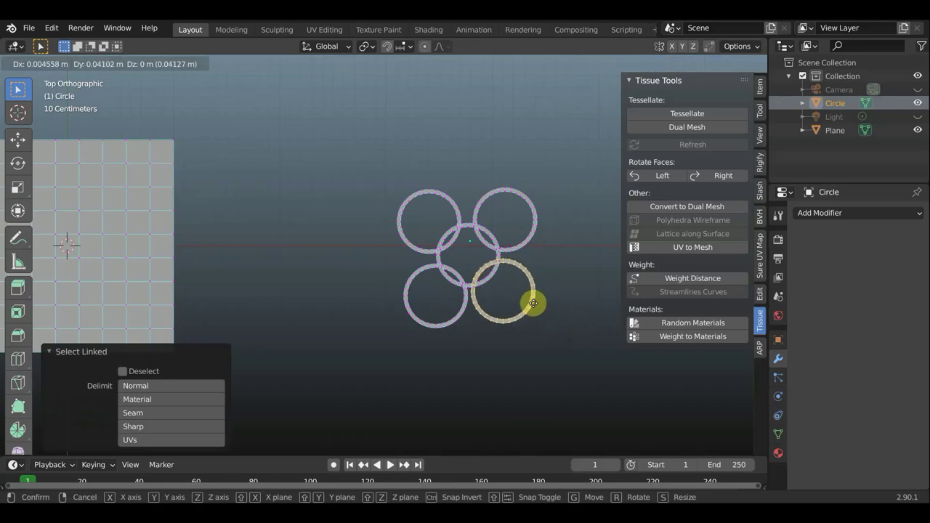
click(536, 304)
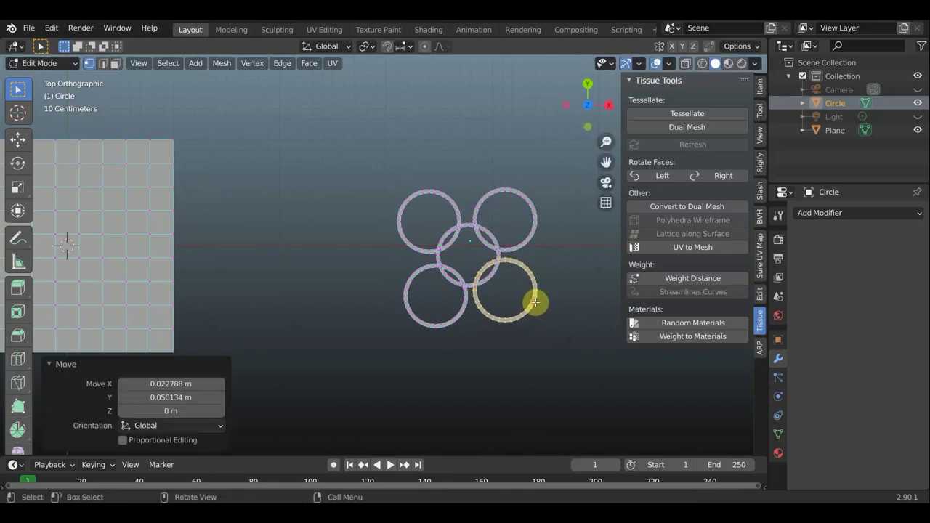
- Readjust the lower-left ring into its final position
click(447, 335)
key(ctrl+l)
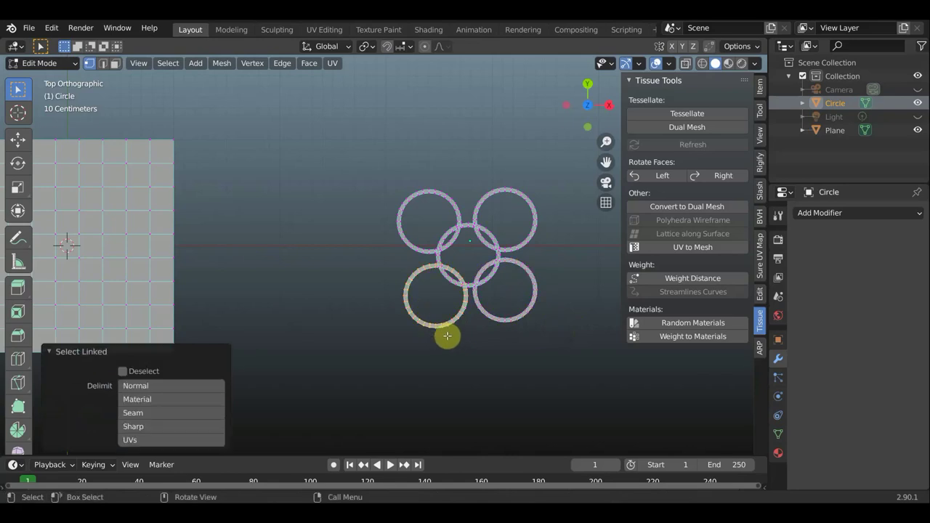
key(g)
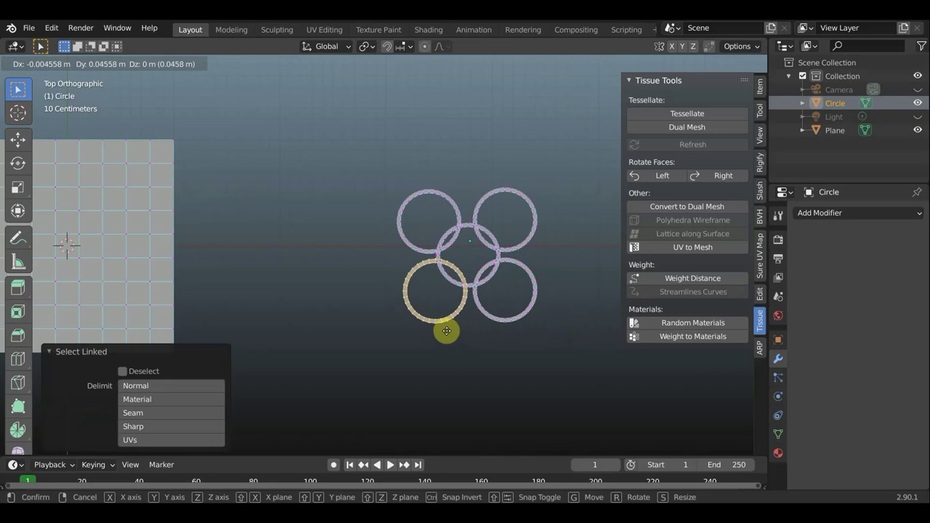
click(447, 332)
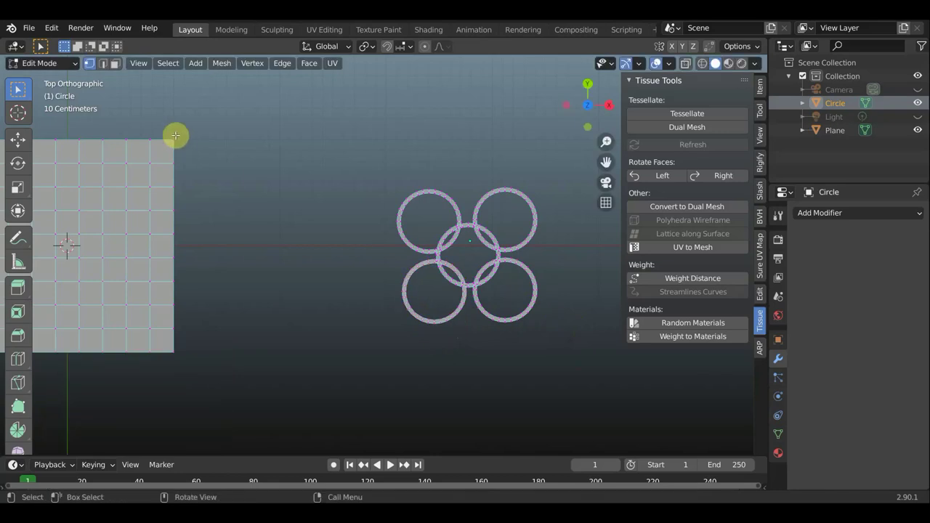
click(45, 63)
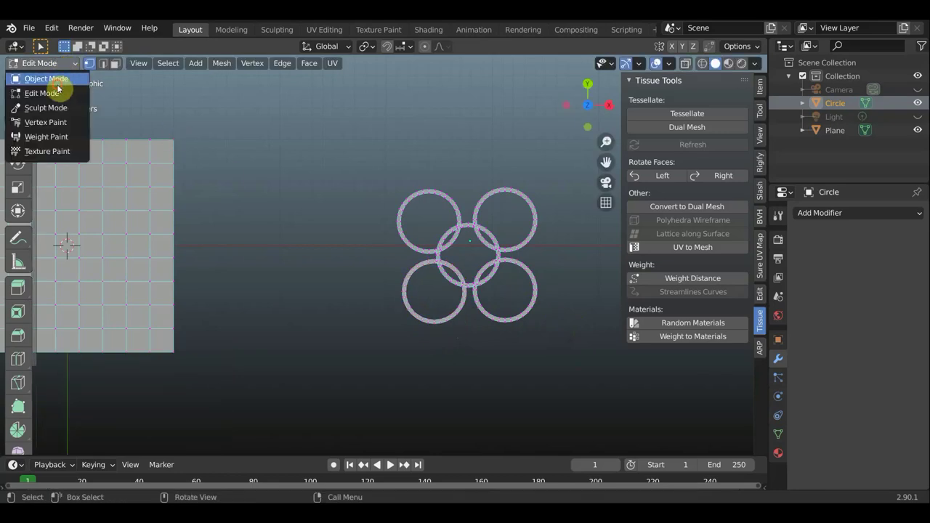
- Switch to Object Mode, select Circle then Plane as active, and launch Tessellate
click(45, 78)
scroll(548, 349, down, 2)
scroll(548, 350, down, 1)
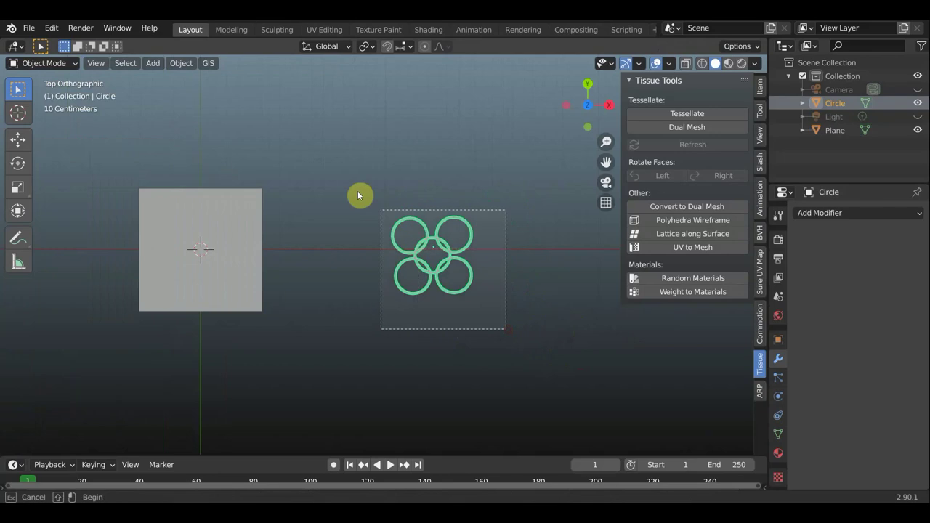
drag(508, 330, 343, 229)
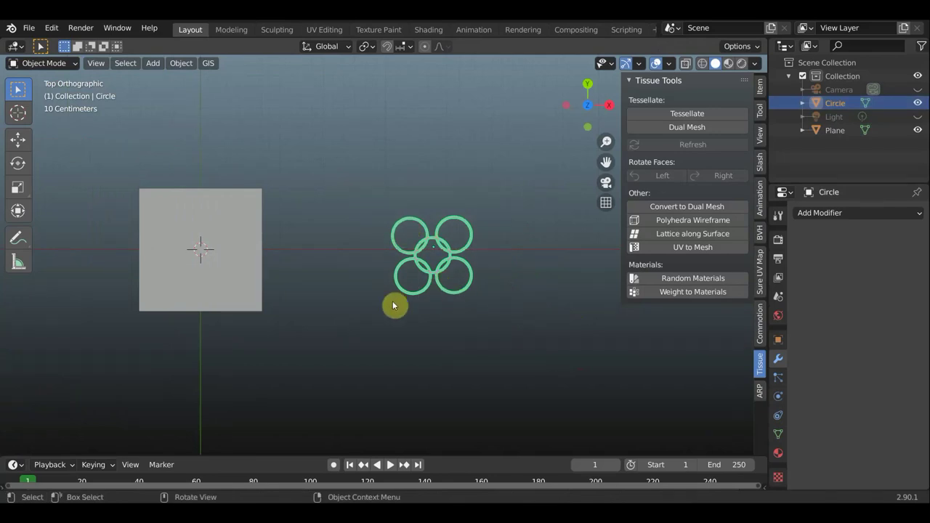
click(251, 278)
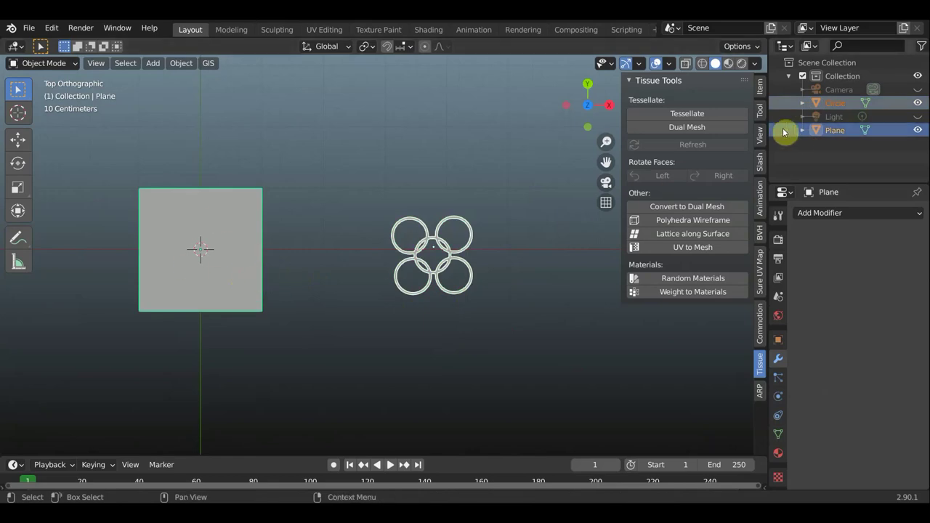
click(698, 115)
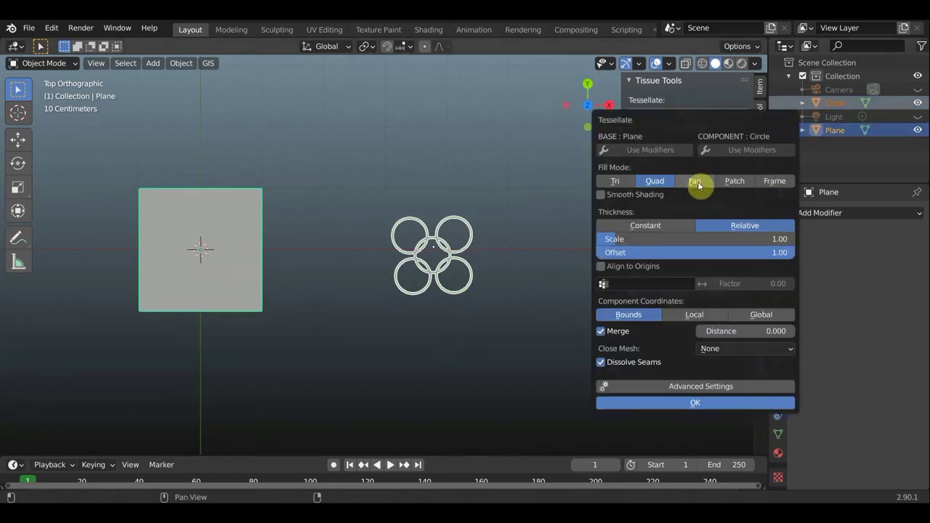
- Tessellate with Fan fill, Align to Origins, Bridge Loops closing and Constant thickness scale 1.95
click(701, 183)
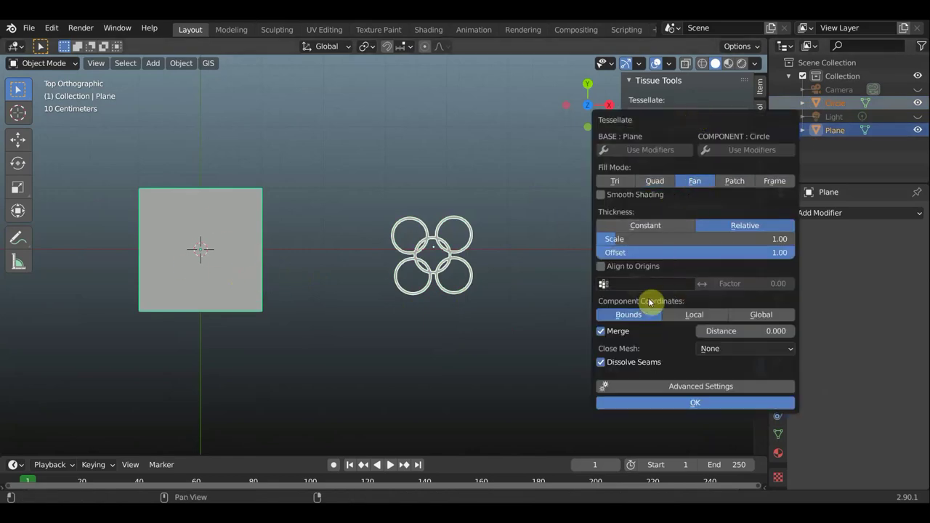
click(602, 267)
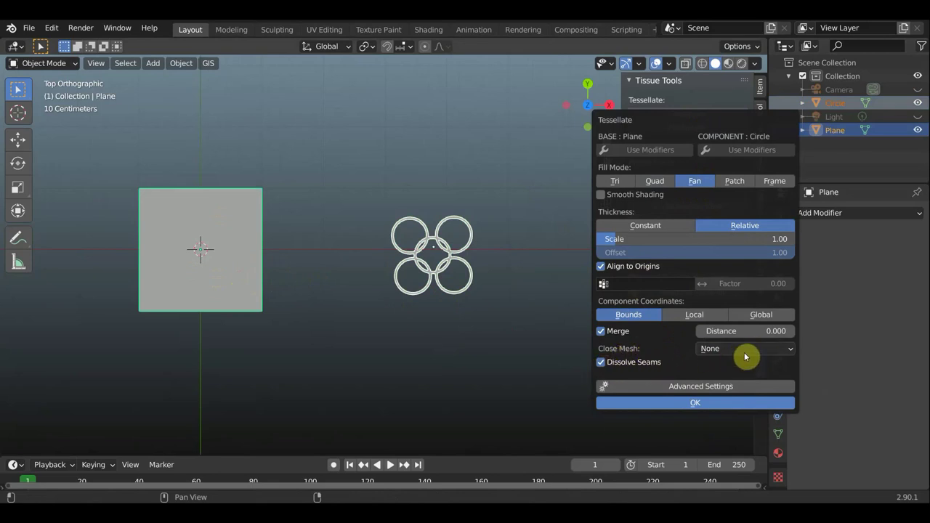
click(745, 349)
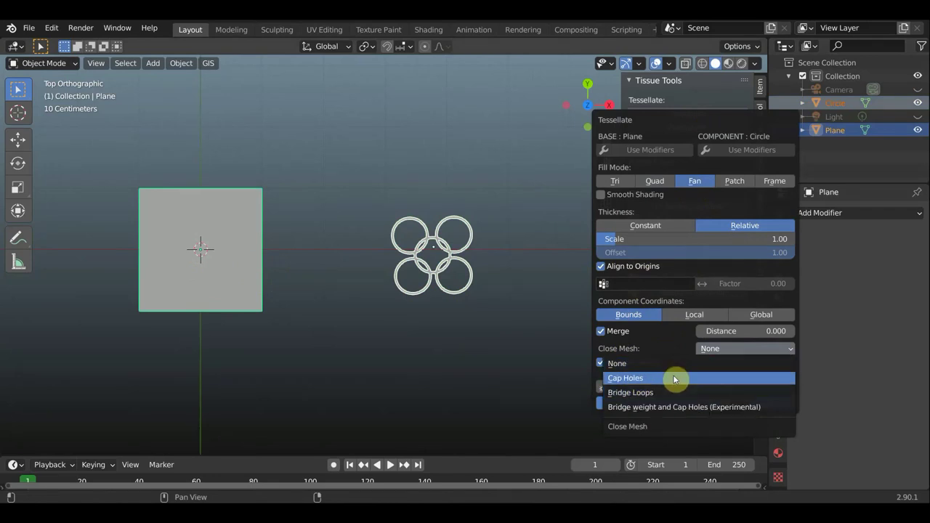
click(647, 394)
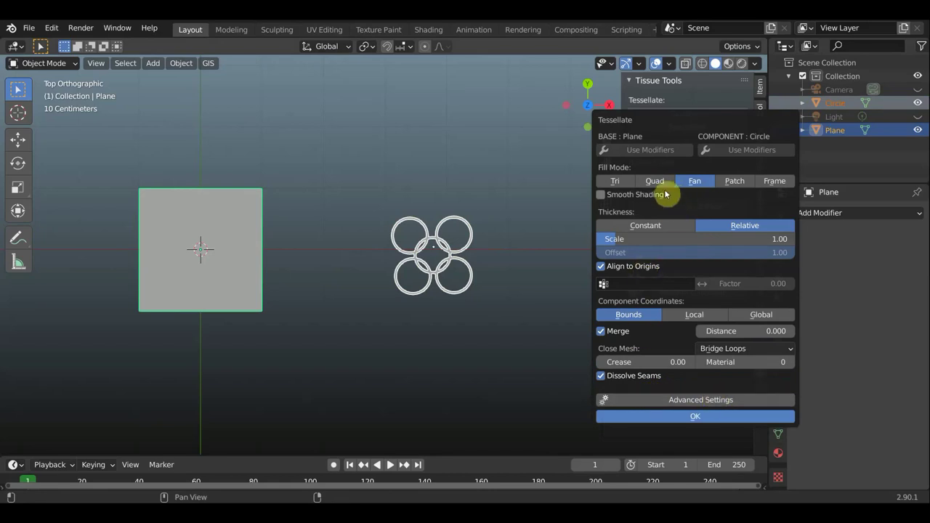
click(654, 227)
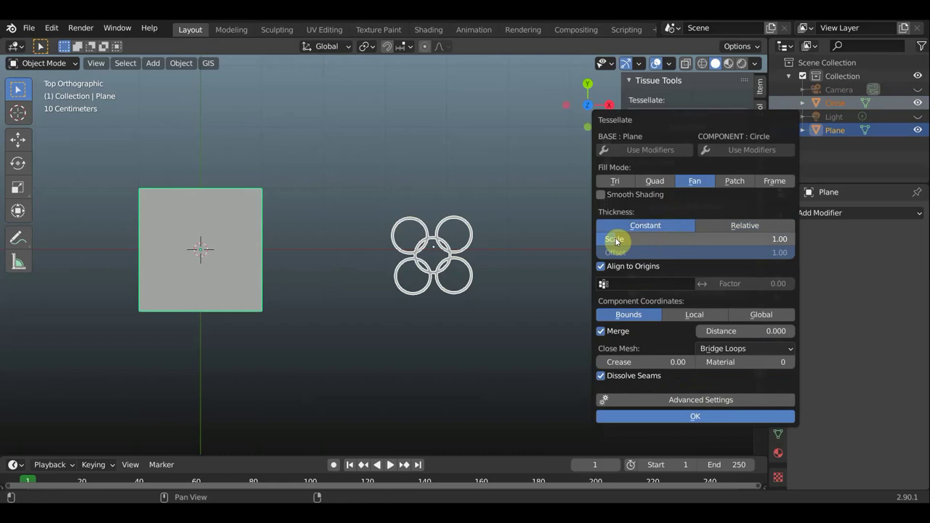
drag(616, 242, 617, 242)
text(1.95)
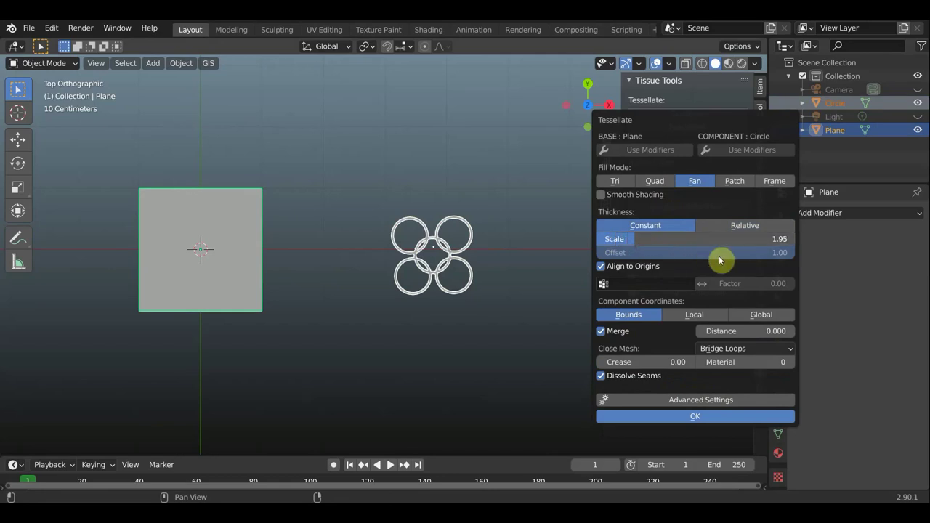
click(646, 283)
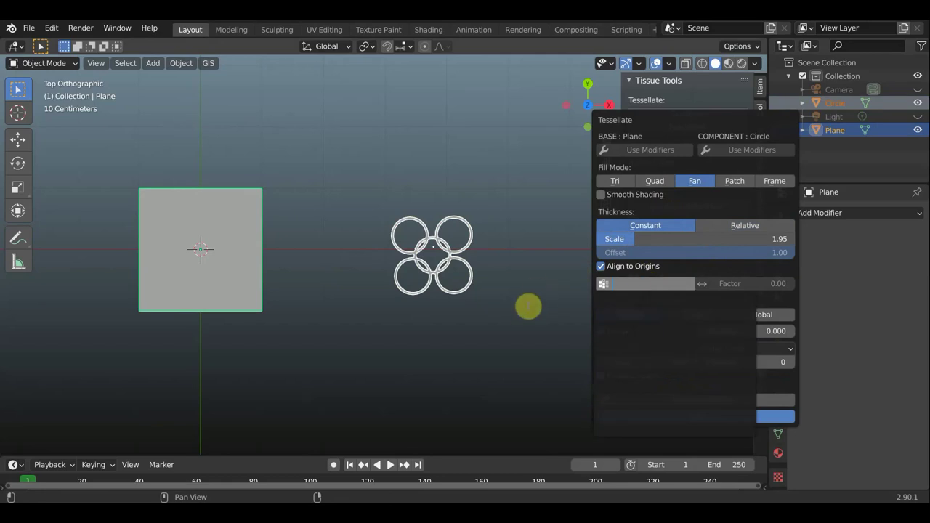
click(537, 311)
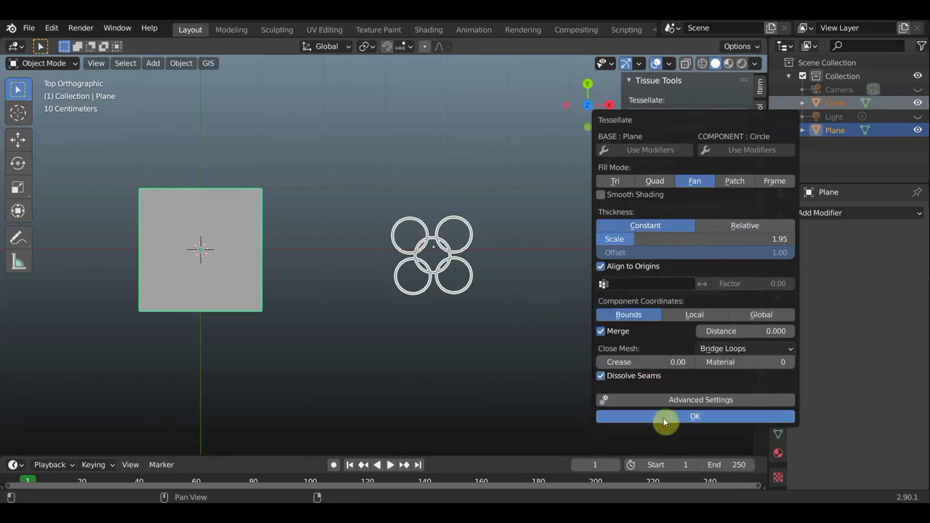
key(Return)
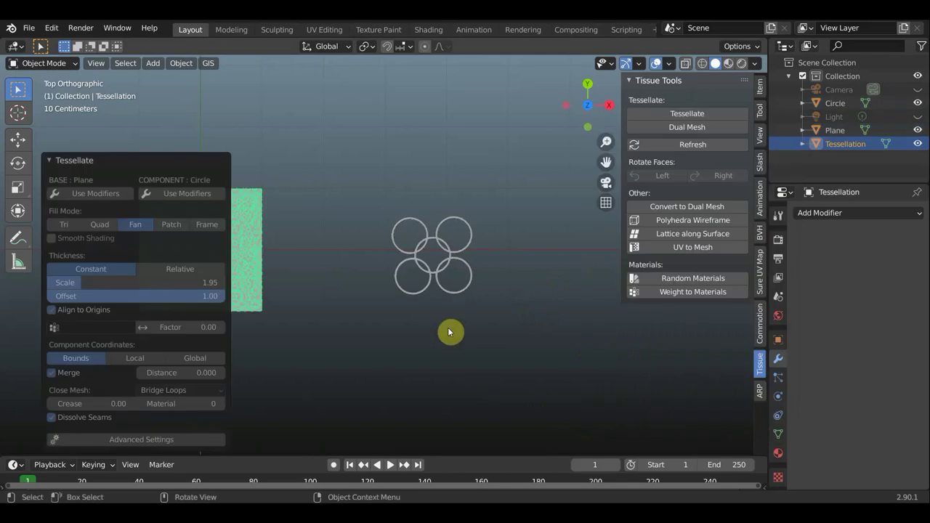
- Centre the view on the tessellation and delete the original Plane
click(155, 161)
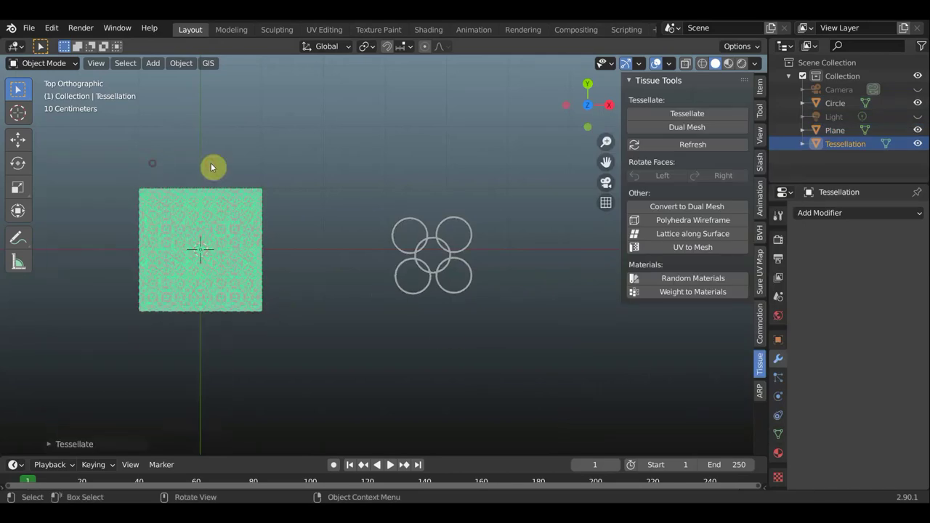
scroll(283, 202, up, 1)
scroll(283, 202, up, 3)
shift+middle_drag(301, 211, 561, 208)
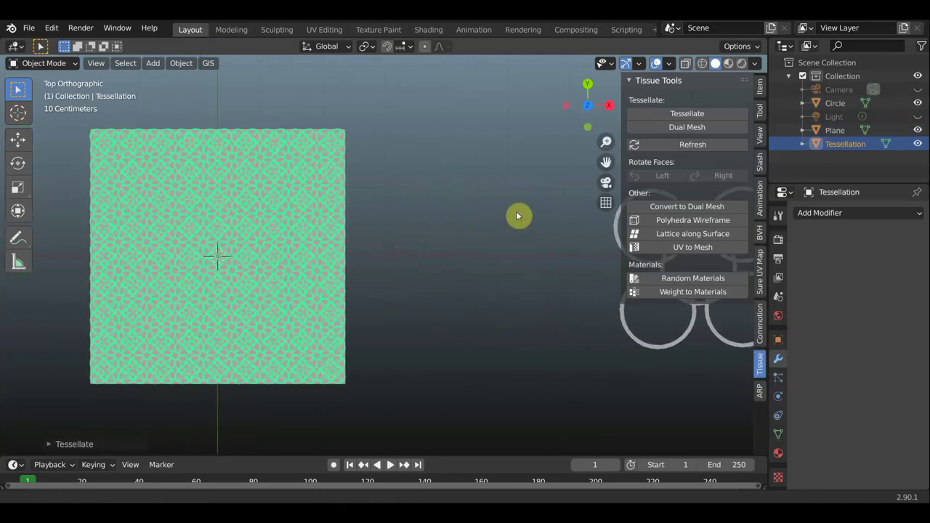
click(837, 133)
key(Delete)
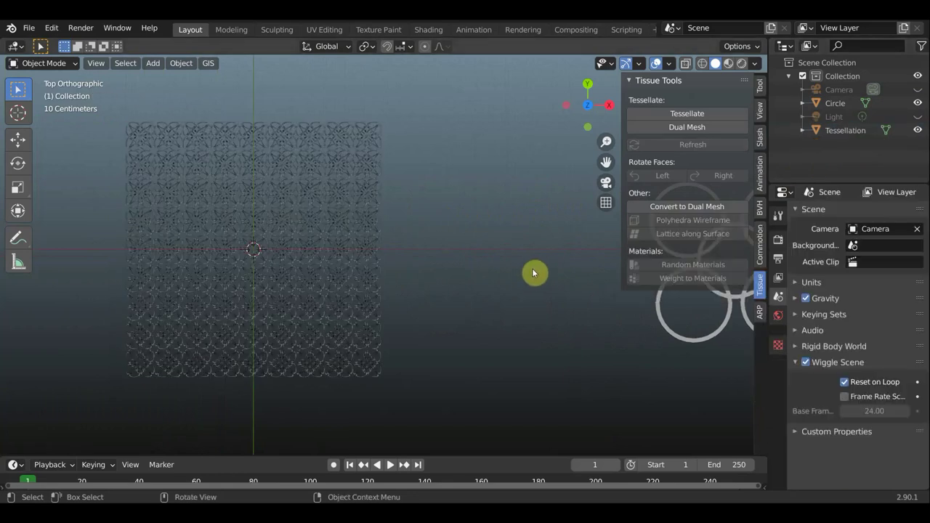
- Box-select the tessellated ring pattern and show its modifiers
drag(467, 400, 81, 88)
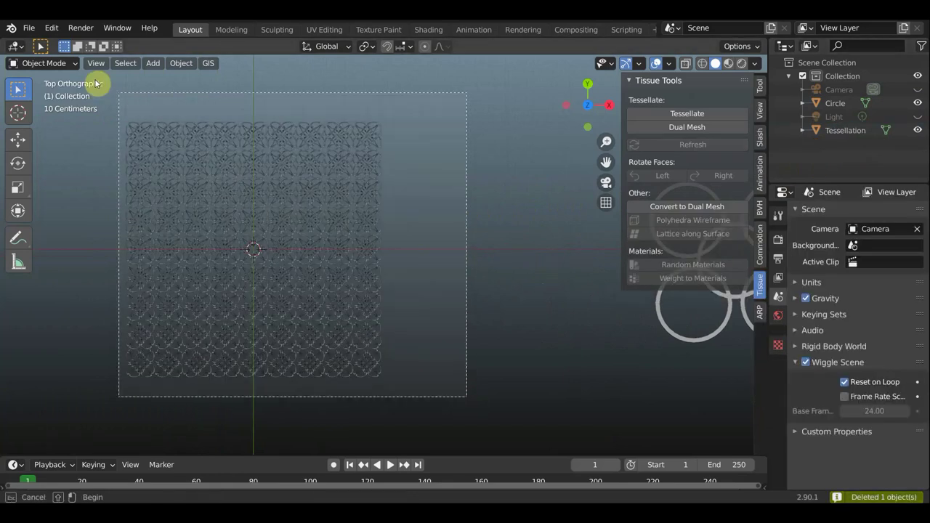
scroll(274, 226, up, 3)
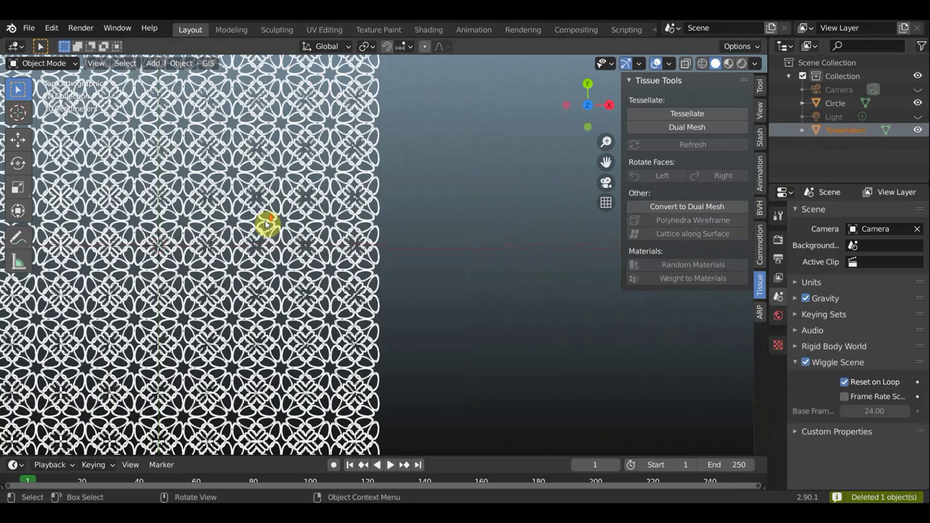
scroll(268, 226, down, 3)
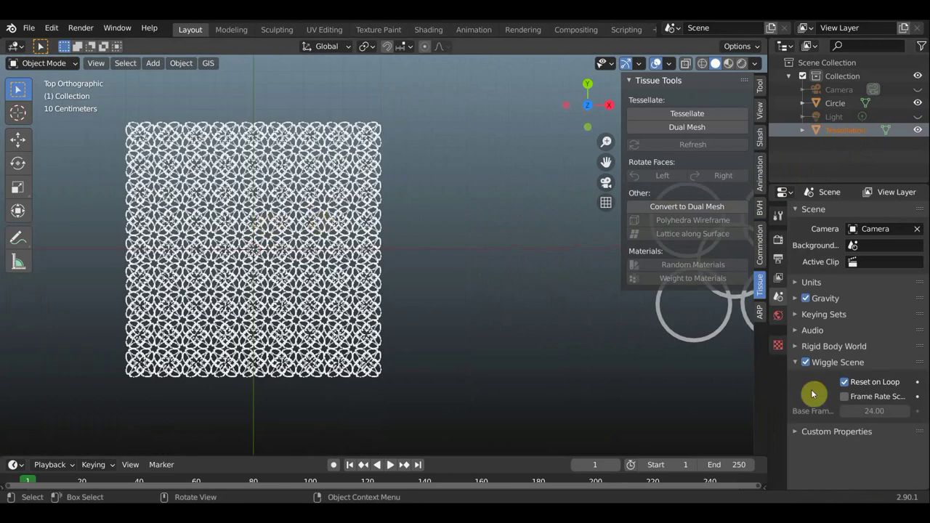
click(338, 278)
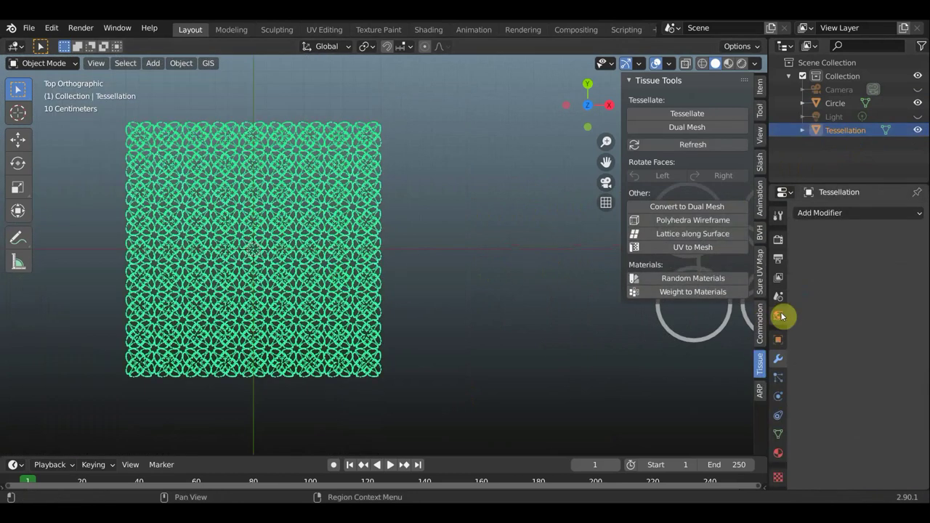
- Add a 0.01 m Solidify modifier to the ring lattice and apply it
click(839, 216)
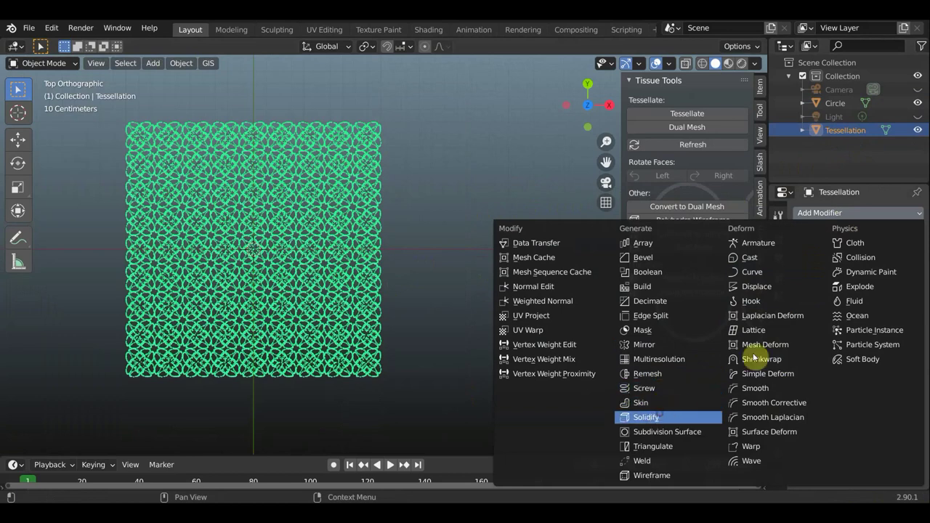
click(660, 416)
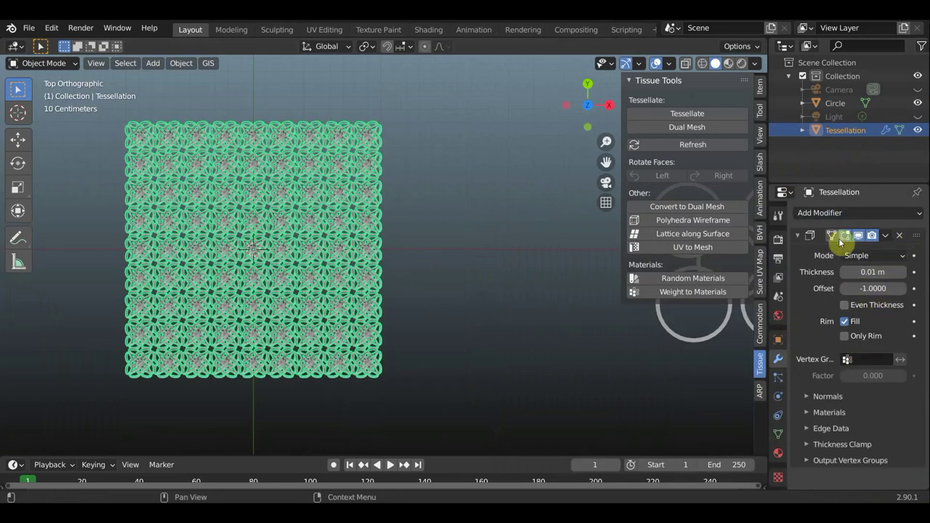
click(885, 234)
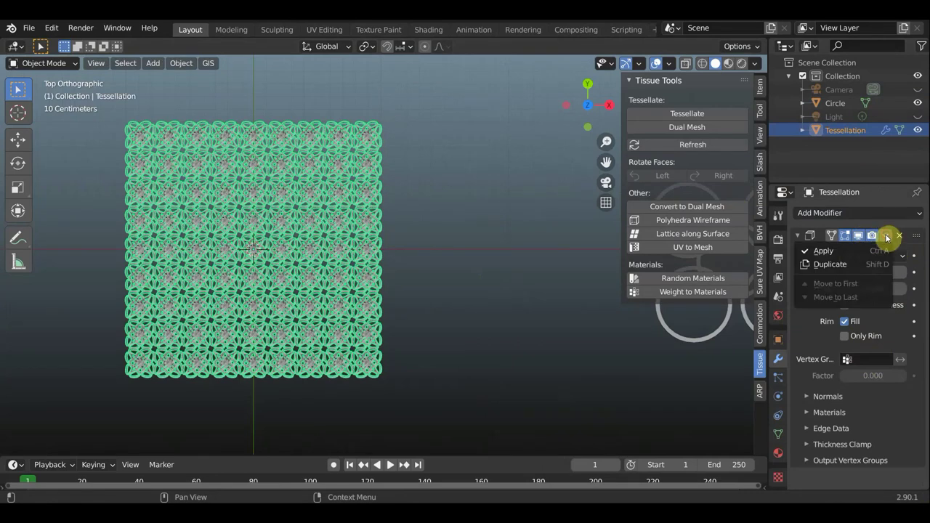
click(822, 251)
click(545, 300)
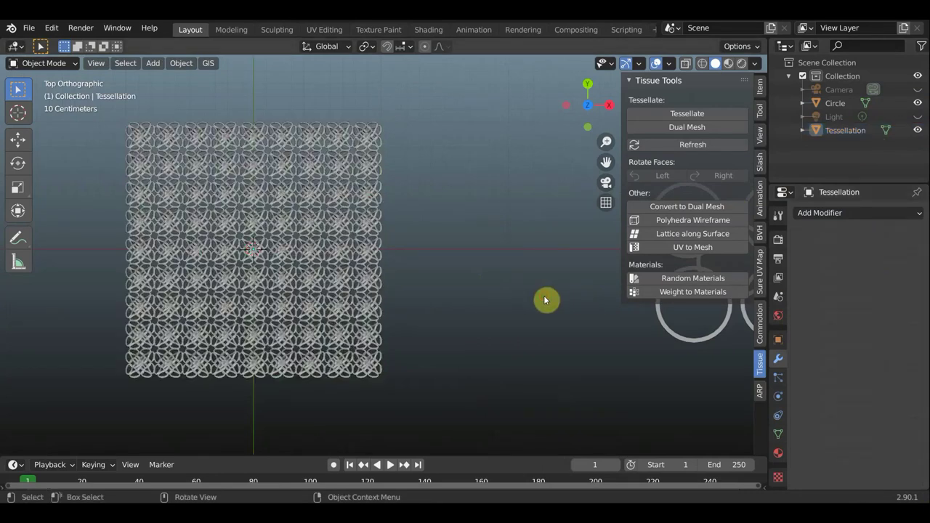
scroll(473, 303, up, 1)
scroll(475, 303, up, 4)
- In perspective view, select the chain-mail sheet and scale it along Z to 0.7334
shift+middle_drag(475, 305, 650, 317)
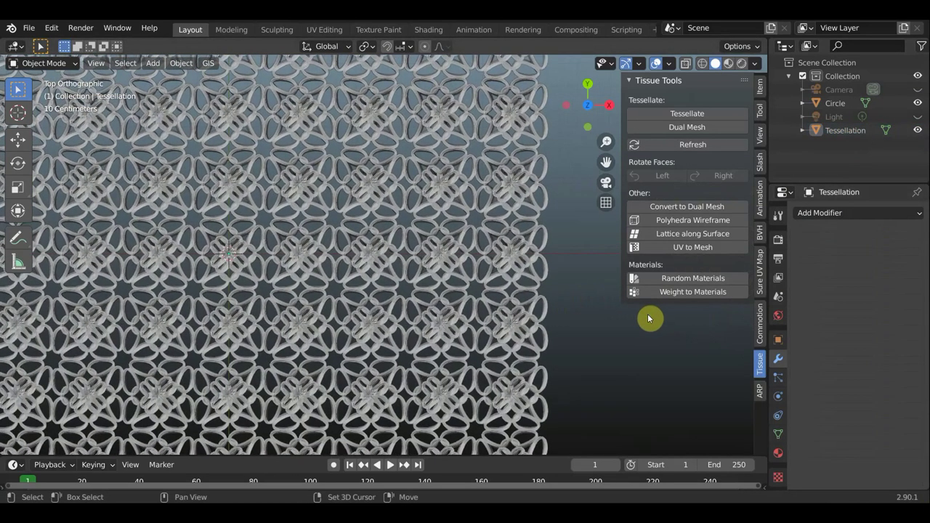
scroll(642, 320, down, 2)
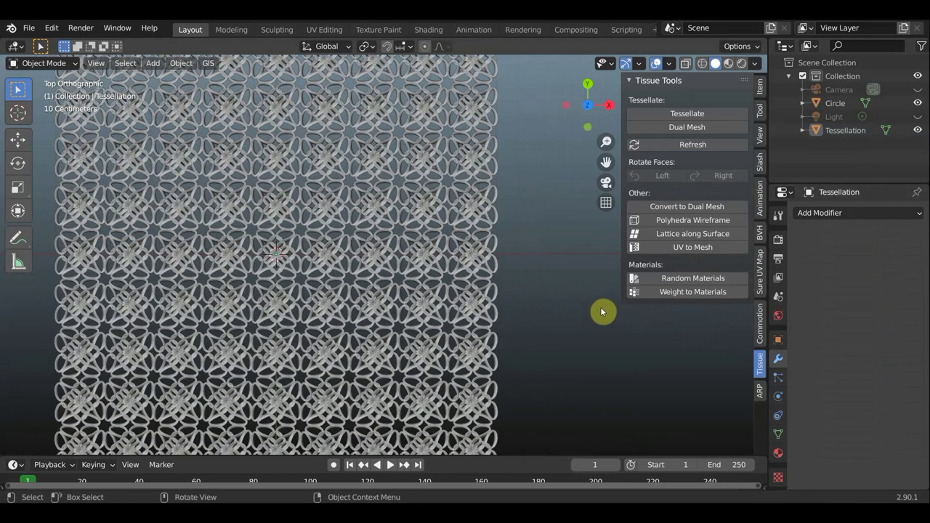
scroll(528, 296, up, 2)
scroll(522, 296, up, 2)
scroll(522, 298, down, 2)
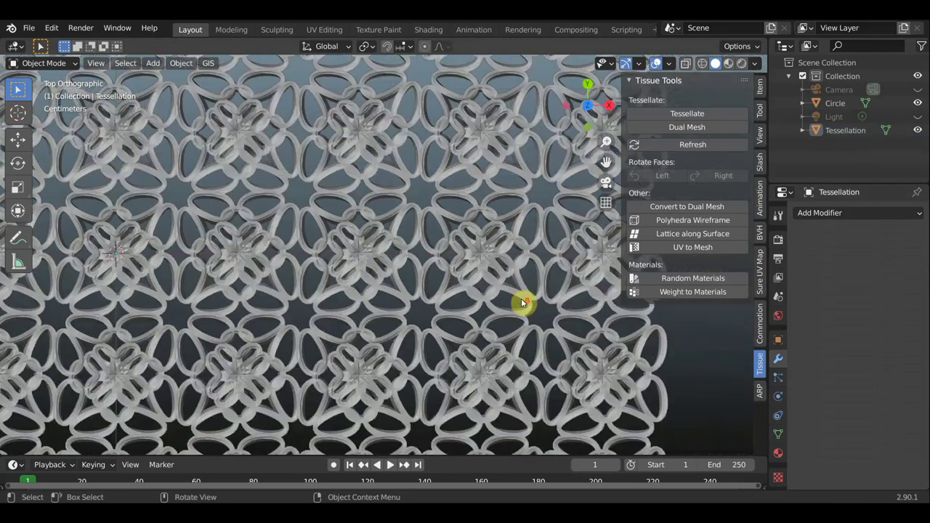
scroll(521, 299, down, 3)
scroll(520, 299, down, 1)
mouse_move(520, 305)
middle_down()
mouse_move(504, 234)
mouse_move(529, 168)
middle_up()
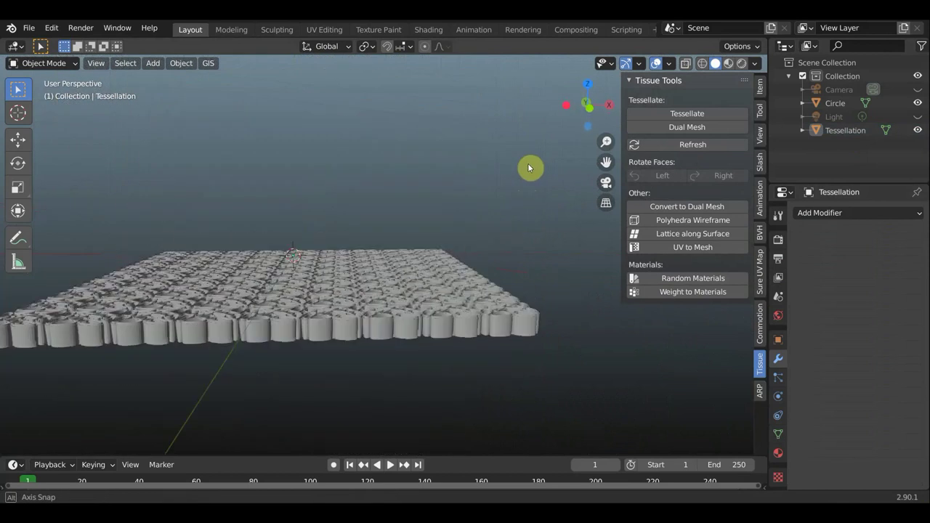
click(20, 211)
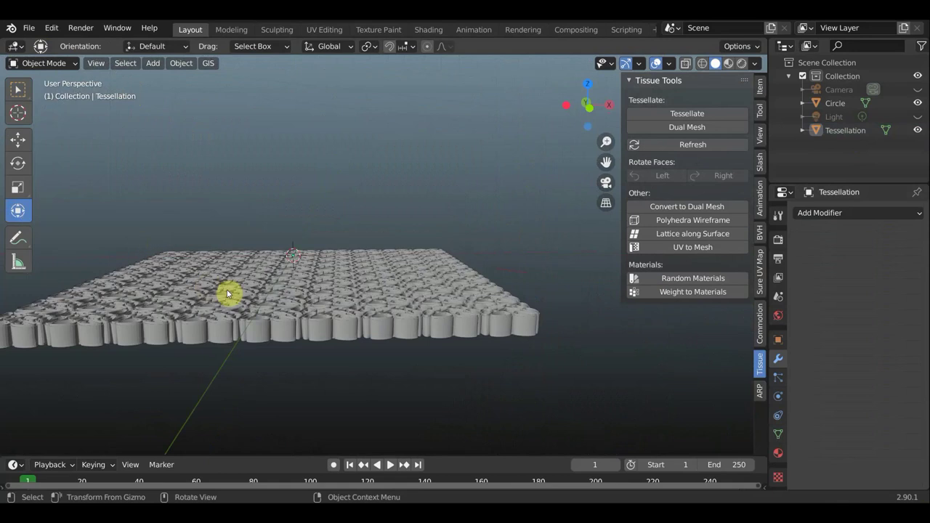
click(307, 273)
drag(292, 214, 296, 252)
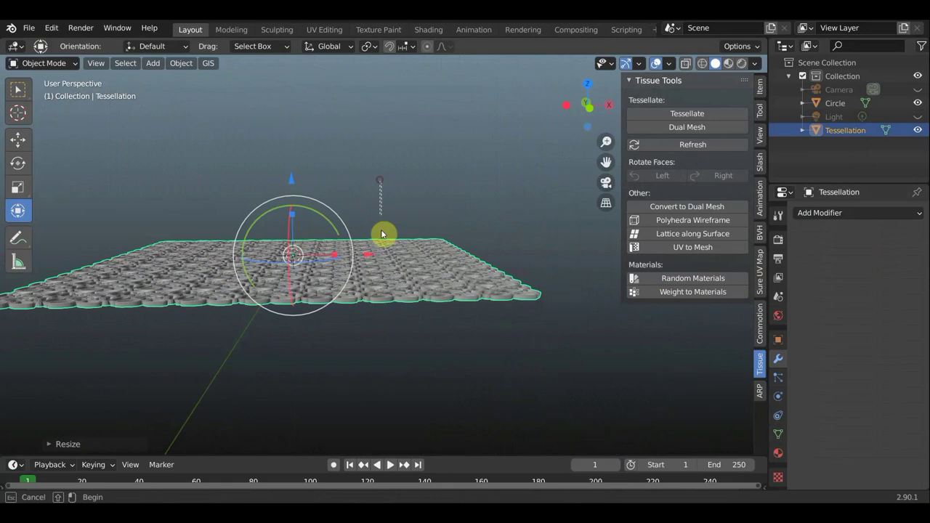
- Orbit back to a near top-down view and bring up the Dual Mesh options
mouse_move(396, 258)
middle_down()
mouse_move(385, 327)
mouse_move(388, 314)
middle_up()
scroll(389, 314, up, 3)
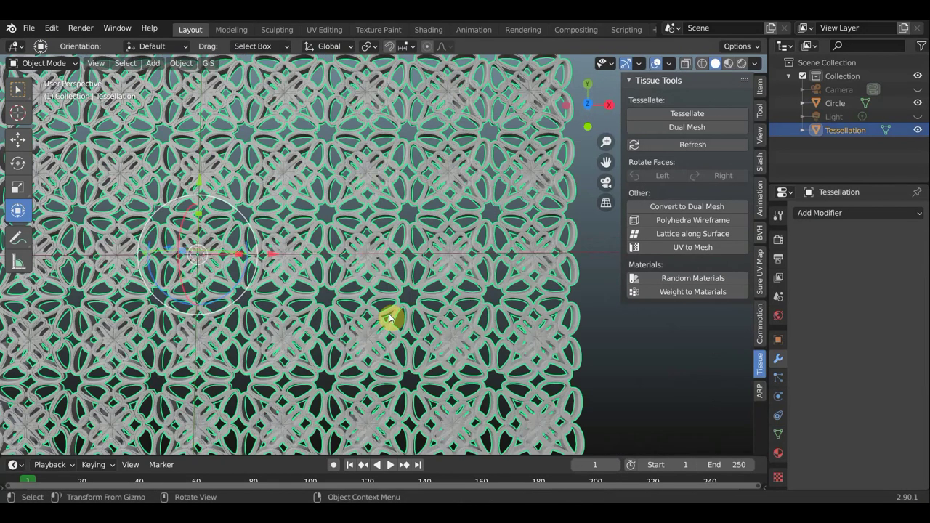
scroll(418, 285, down, 1)
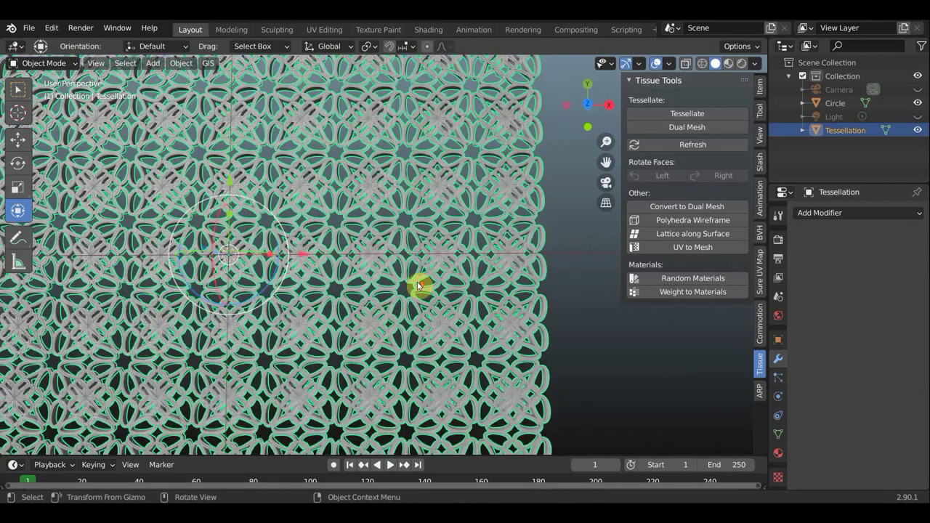
scroll(425, 282, down, 1)
scroll(434, 278, down, 1)
scroll(432, 276, down, 1)
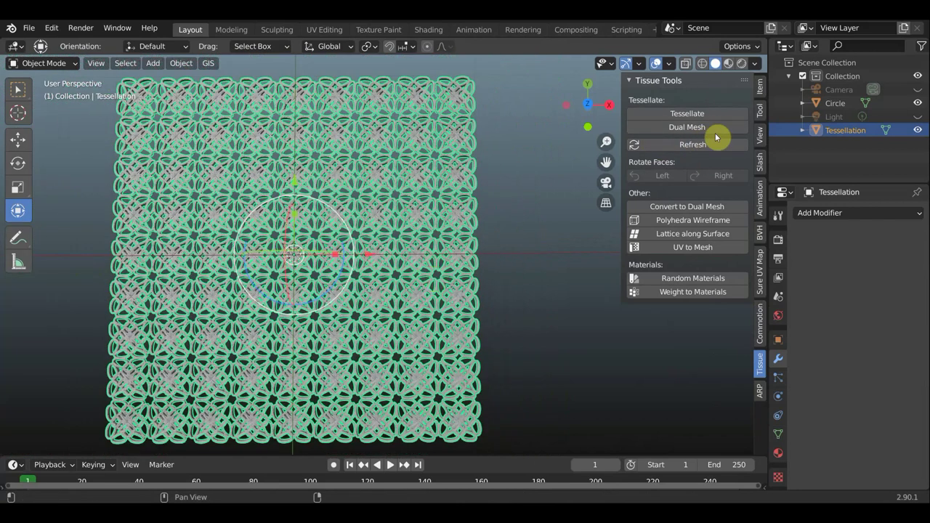
click(697, 127)
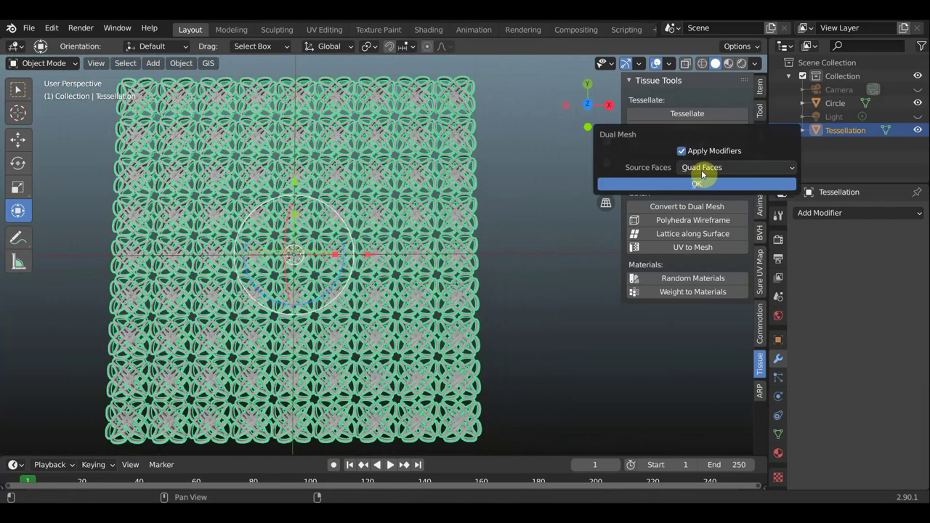
- Leave Dual Mesh Source Faces at Quad Faces, dismiss it, and switch to Select Box
click(793, 168)
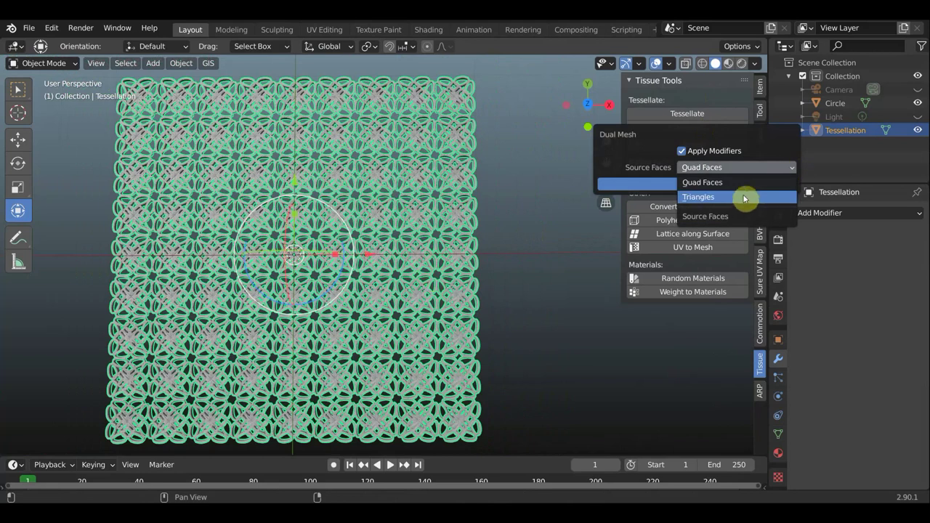
click(792, 166)
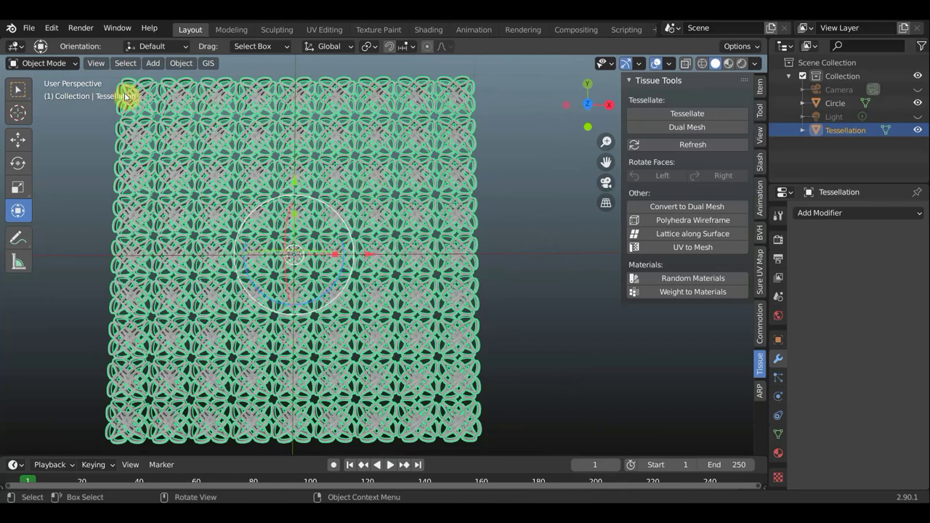
click(18, 94)
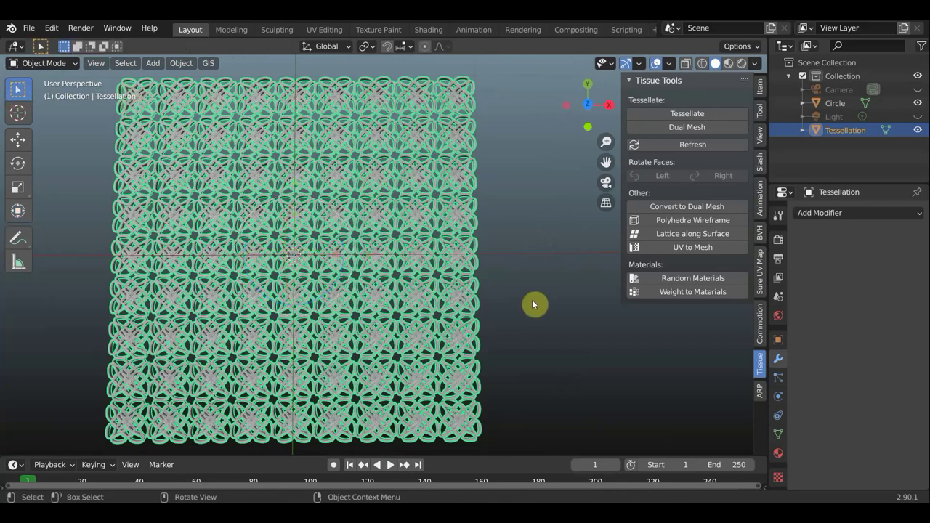